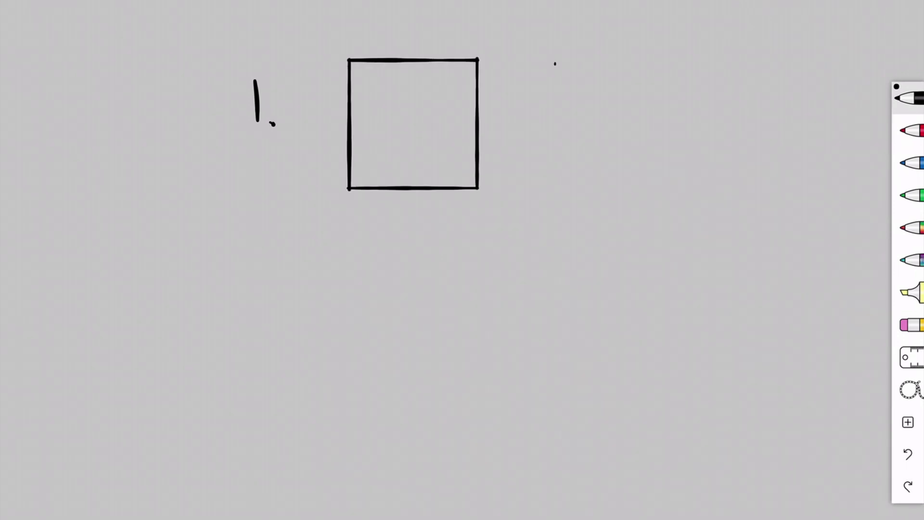
# Step: Write 'form' inside the square and 'Questions' to its right
pyautogui.moveTo(384, 89)
pyautogui.mouseDown()
pyautogui.moveTo(375, 138)
pyautogui.moveTo(384, 115)
pyautogui.mouseUp()
pyautogui.moveTo(393, 111); pyautogui.dragTo(417, 112)
pyautogui.moveTo(417, 130); pyautogui.dragTo(445, 131)
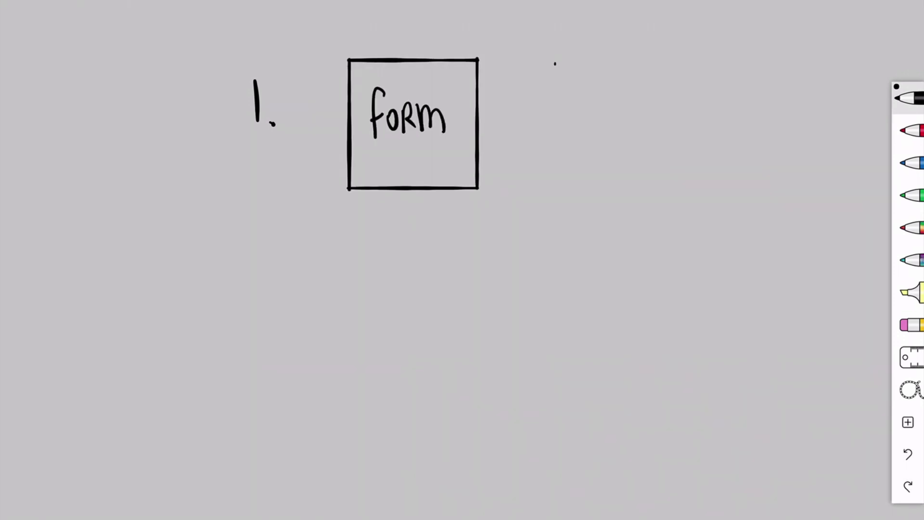
pyautogui.moveTo(558, 65)
pyautogui.mouseDown()
pyautogui.moveTo(562, 103)
pyautogui.moveTo(626, 72)
pyautogui.moveTo(684, 75)
pyautogui.moveTo(671, 91)
pyautogui.mouseUp()
pyautogui.click(647, 56)
# Step: Write 'Create' and 'publish' beneath 'Questions'
pyautogui.moveTo(557, 136); pyautogui.dragTo(552, 157)
pyautogui.moveTo(561, 156)
pyautogui.mouseDown()
pyautogui.moveTo(570, 140)
pyautogui.moveTo(602, 157)
pyautogui.mouseUp()
pyautogui.moveTo(607, 123)
pyautogui.mouseDown()
pyautogui.moveTo(608, 154)
pyautogui.moveTo(640, 153)
pyautogui.mouseUp()
pyautogui.moveTo(554, 182)
pyautogui.mouseDown()
pyautogui.moveTo(560, 219)
pyautogui.moveTo(577, 195)
pyautogui.mouseUp()
pyautogui.moveTo(572, 185); pyautogui.dragTo(590, 204)
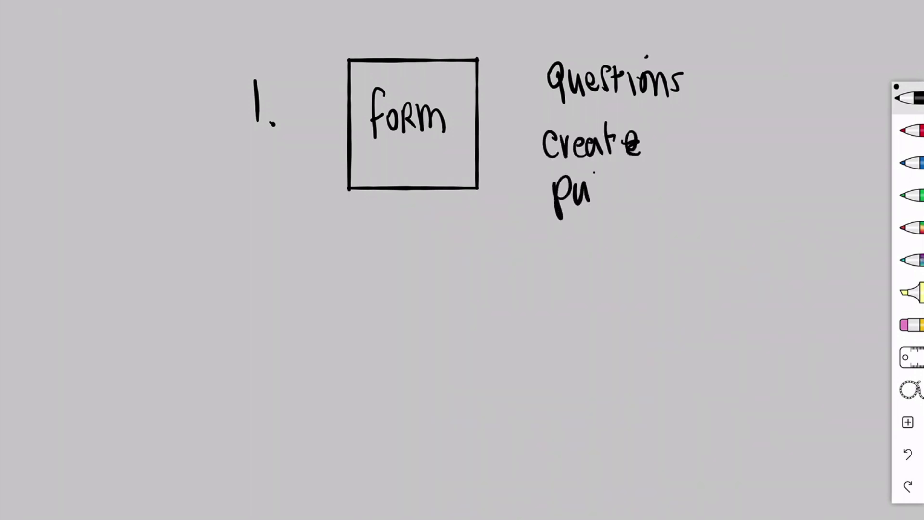
pyautogui.moveTo(597, 171); pyautogui.dragTo(603, 205)
pyautogui.moveTo(611, 172)
pyautogui.mouseDown()
pyautogui.moveTo(616, 202)
pyautogui.moveTo(669, 202)
pyautogui.mouseUp()
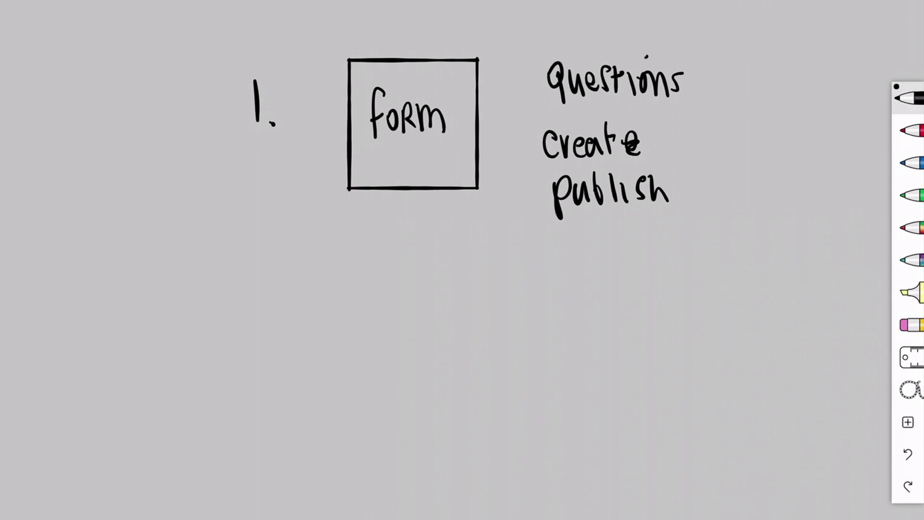
# Step: Write step number '2.' at the left and draw a down arrow from the form box
pyautogui.moveTo(238, 337); pyautogui.dragTo(263, 390)
pyautogui.click(280, 388)
pyautogui.moveTo(414, 216)
pyautogui.mouseDown()
pyautogui.moveTo(414, 267)
pyautogui.moveTo(394, 245)
pyautogui.mouseUp()
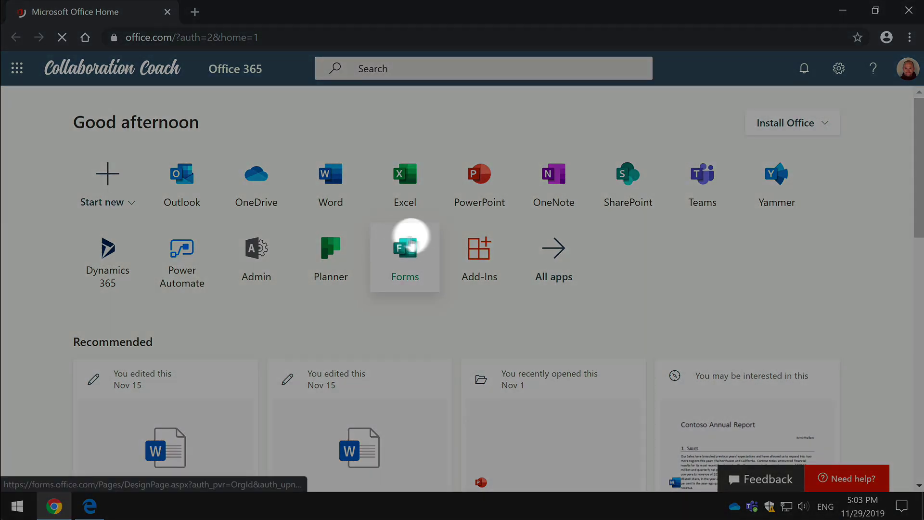
# Step: Open Microsoft Forms from the full list of Office 365 apps
pyautogui.click(17, 68)
pyautogui.click(33, 369)
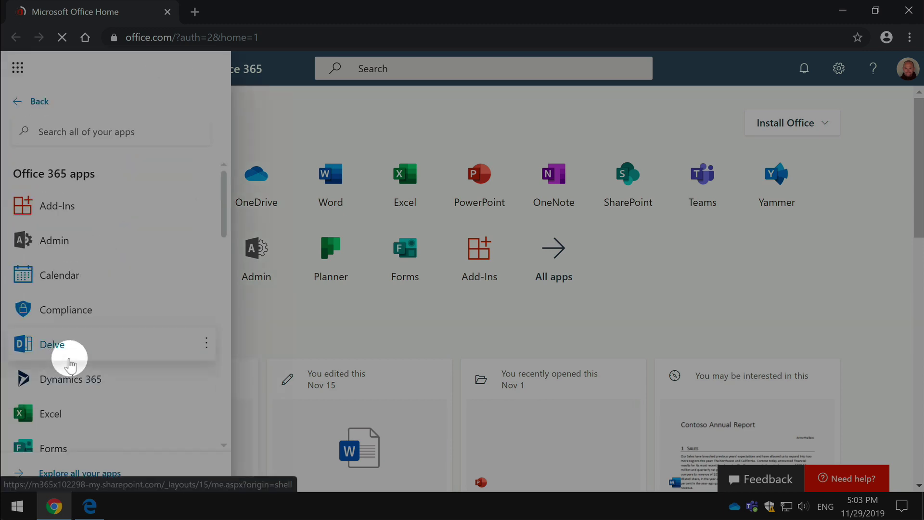
pyautogui.scroll(-1, 68, 361)
pyautogui.scroll(-2, 74, 366)
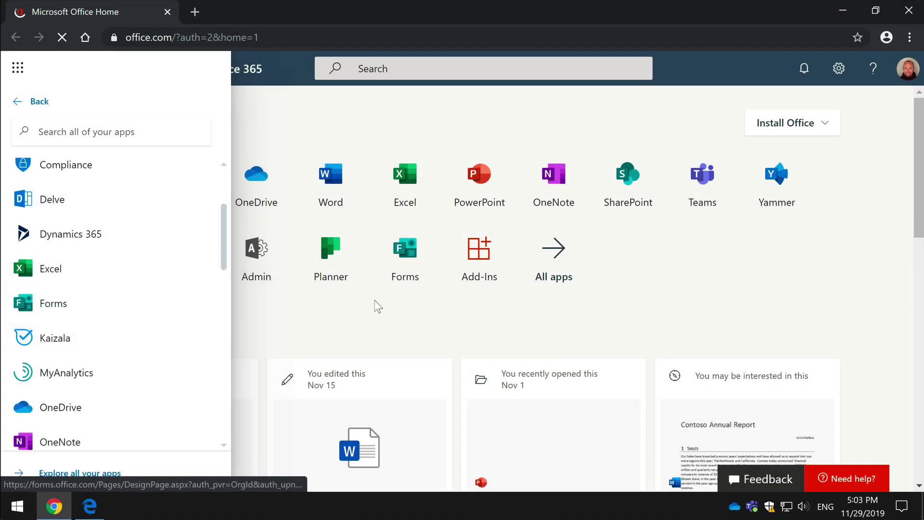
pyautogui.click(412, 260)
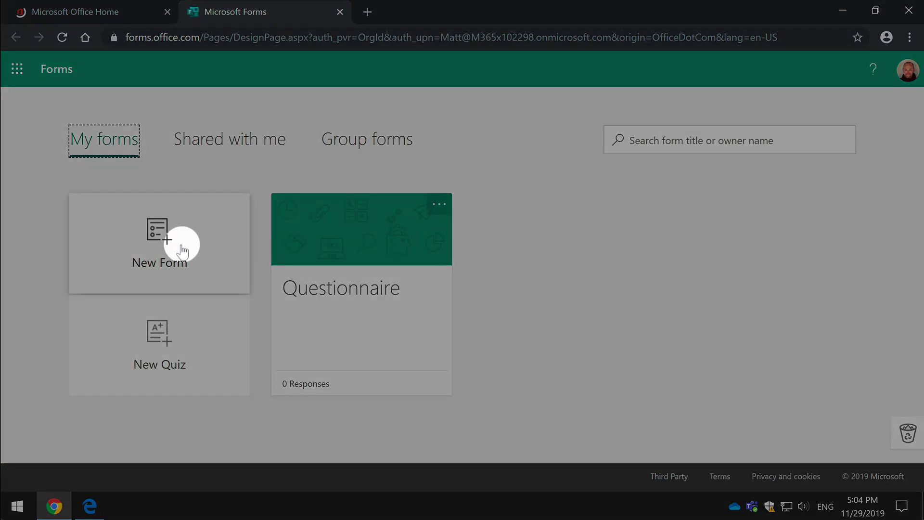
# Step: Create a new blank form titled 'Training Feedback'
pyautogui.click(191, 234)
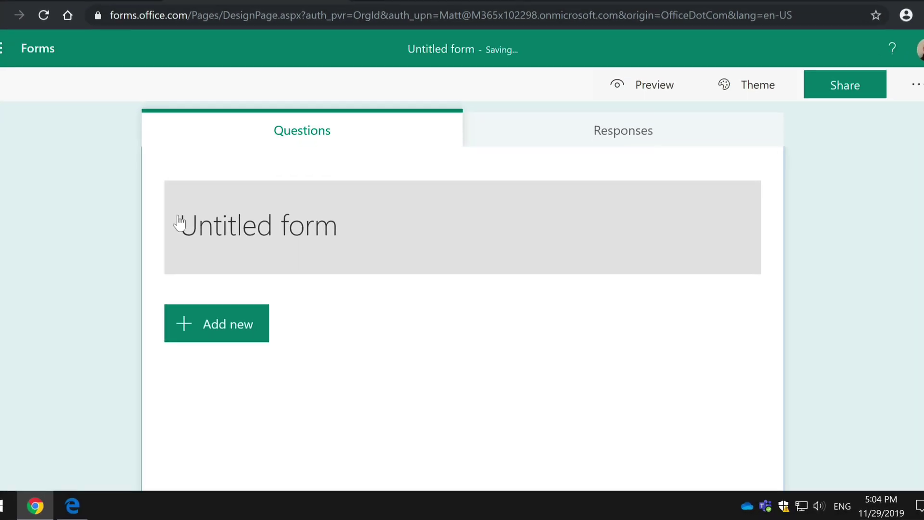
pyautogui.click(222, 206)
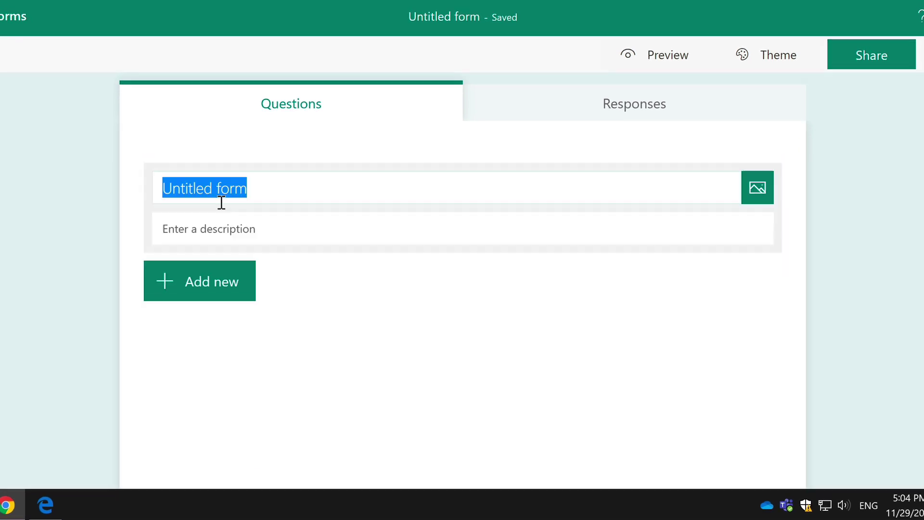
pyautogui.write('Training Feedback')
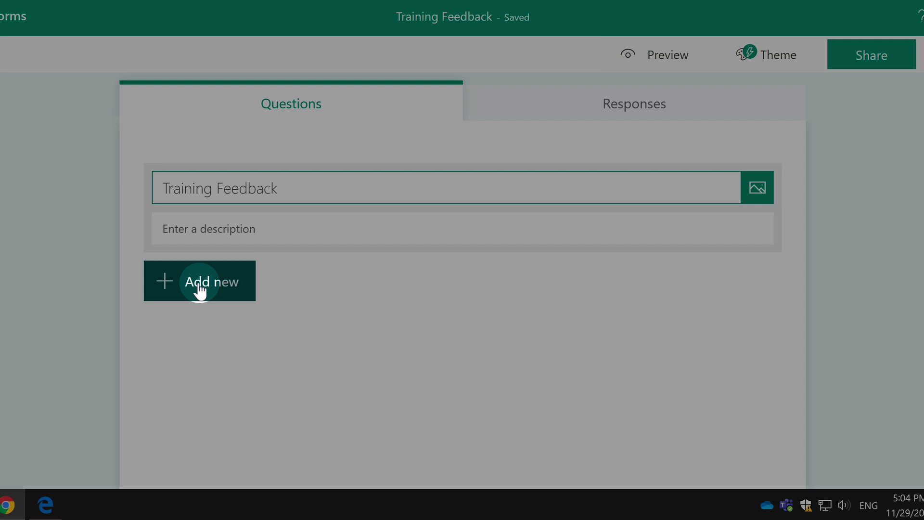
# Step: Add a choice question 'How was your training?' with options good and bad
pyautogui.click(200, 291)
pyautogui.click(235, 288)
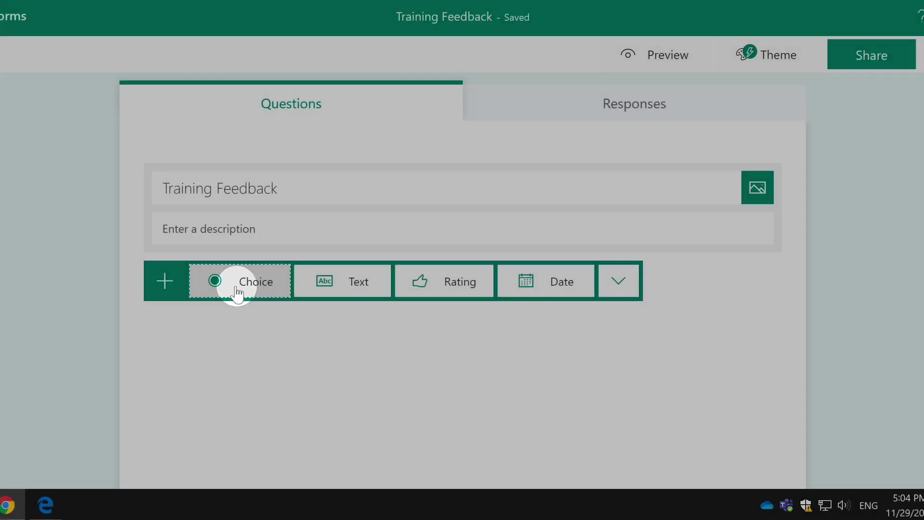
pyautogui.write('How')
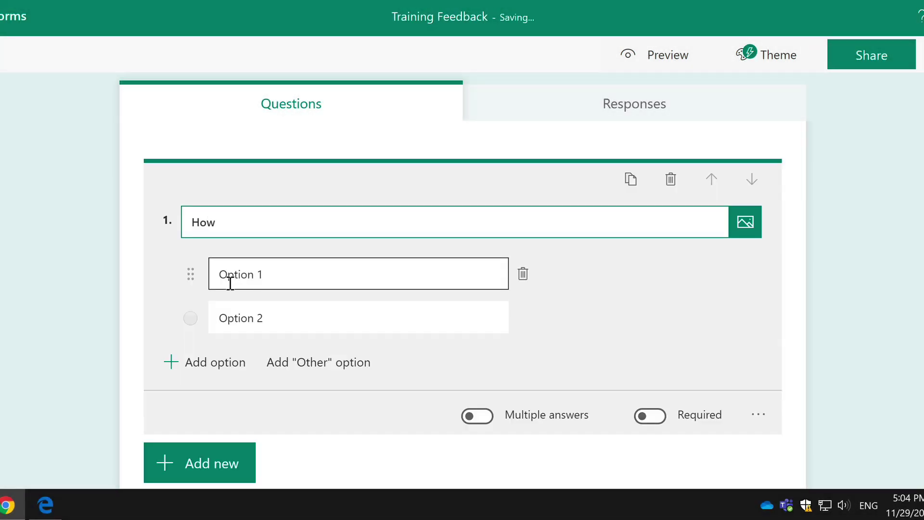
pyautogui.write(' was your training?')
pyautogui.click(264, 275)
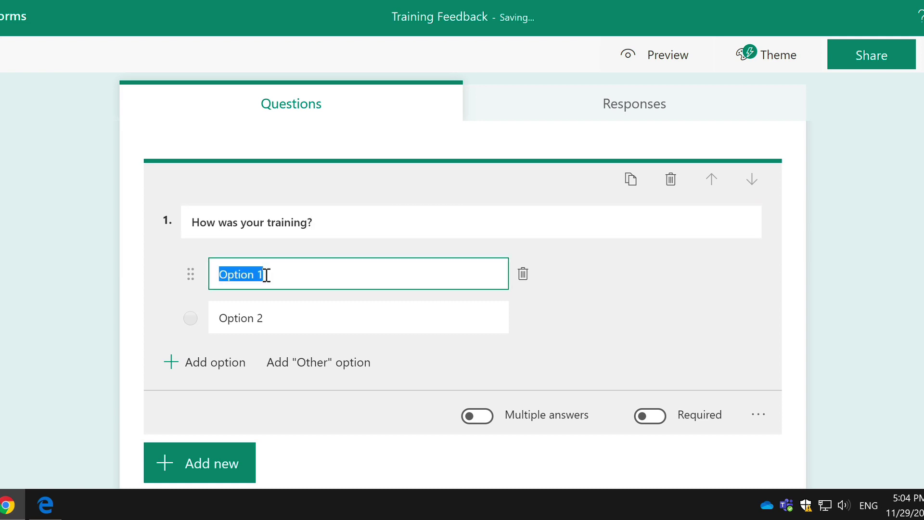
pyautogui.write('good')
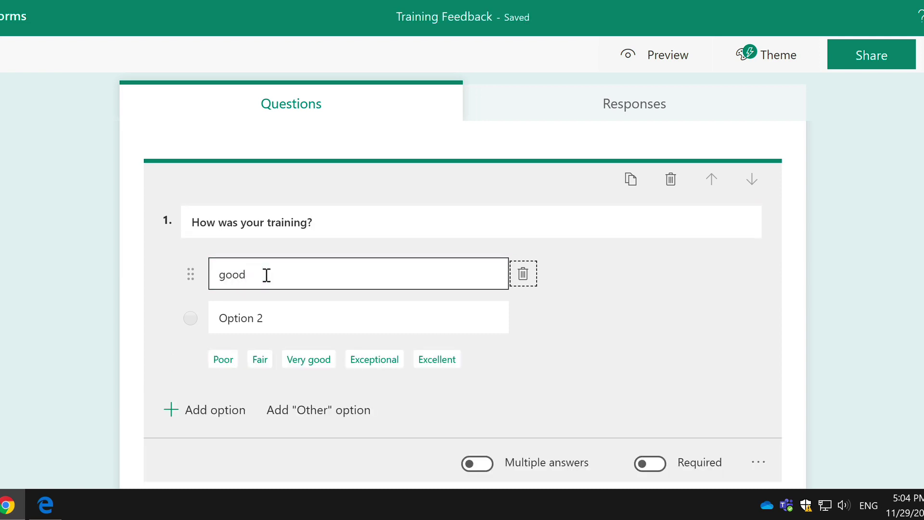
pyautogui.click(274, 307)
pyautogui.write('bad')
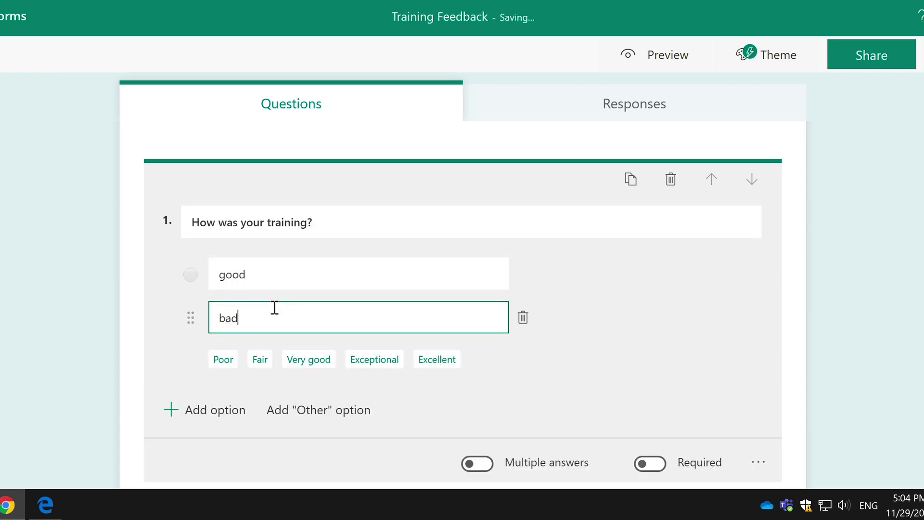
pyautogui.scroll(-2, 549, 333)
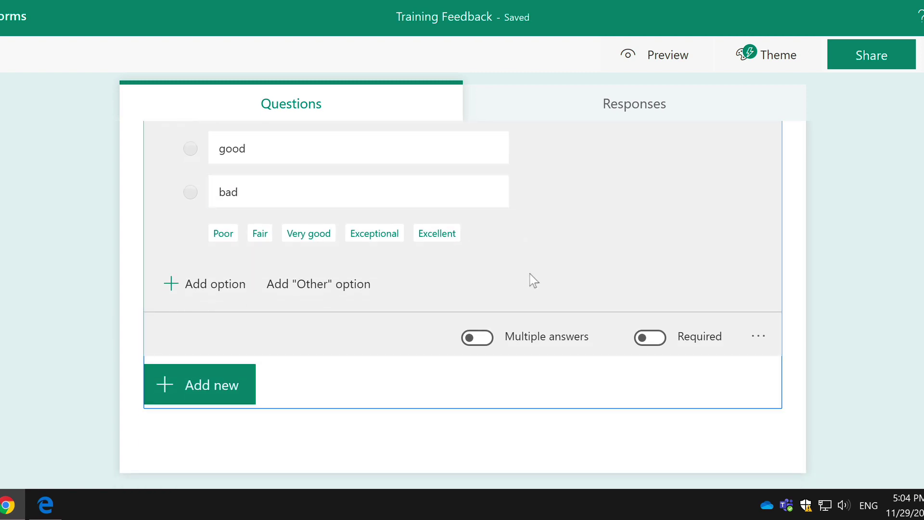
pyautogui.scroll(3, 303, 311)
pyautogui.click(300, 314)
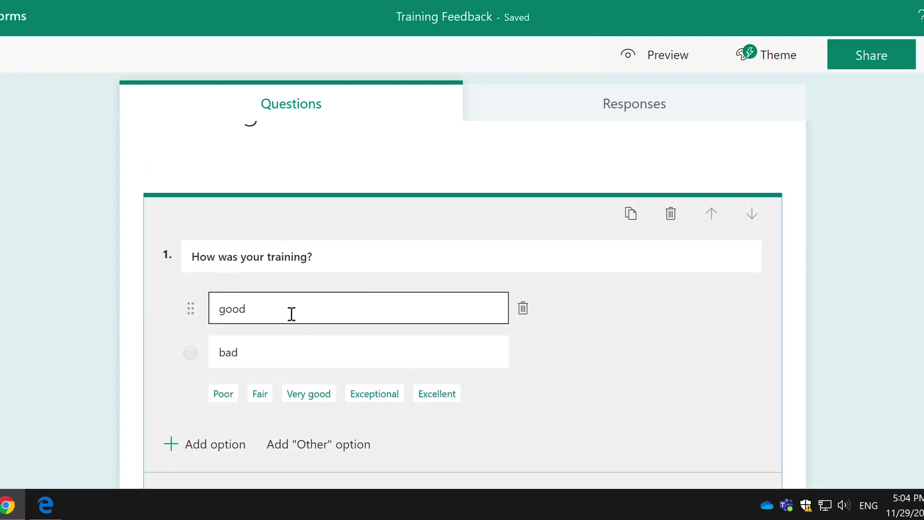
pyautogui.scroll(-3, 229, 397)
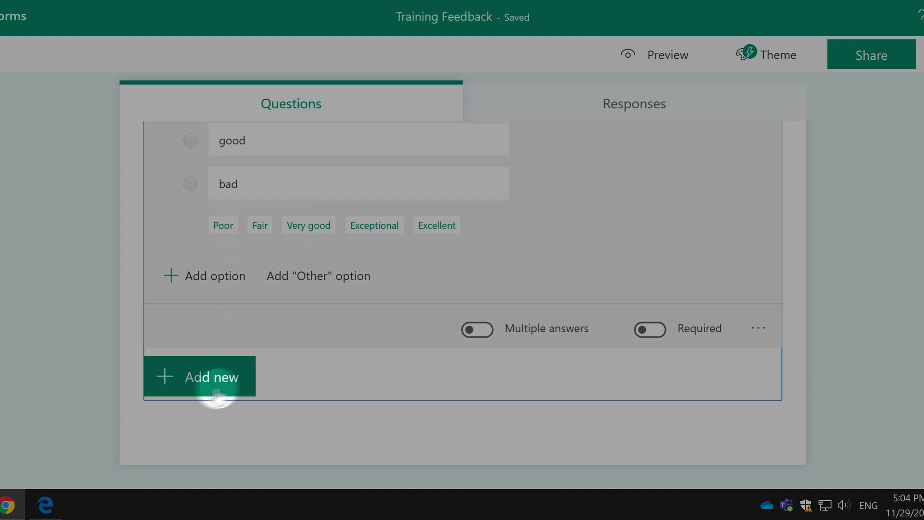
# Step: Add a rating question 'Rate the training out of 5' and a date question 'When did you take your training?'
pyautogui.click(228, 382)
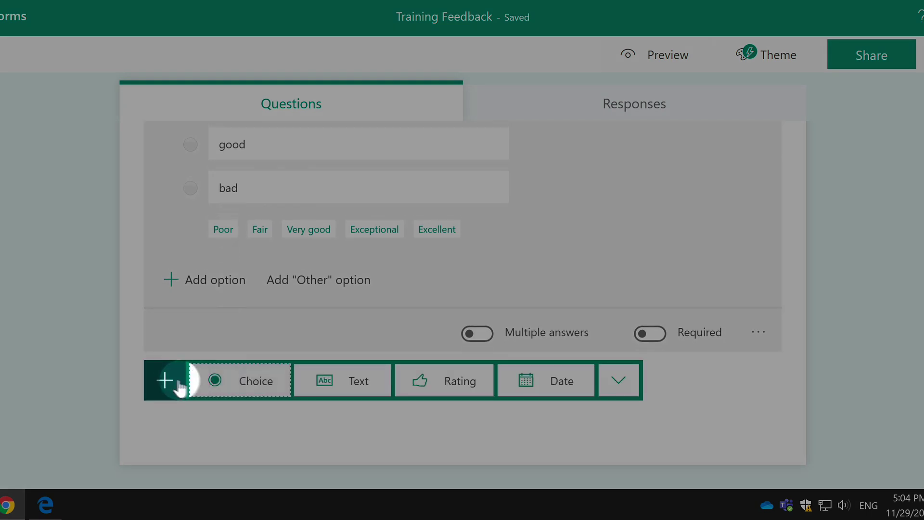
pyautogui.click(444, 380)
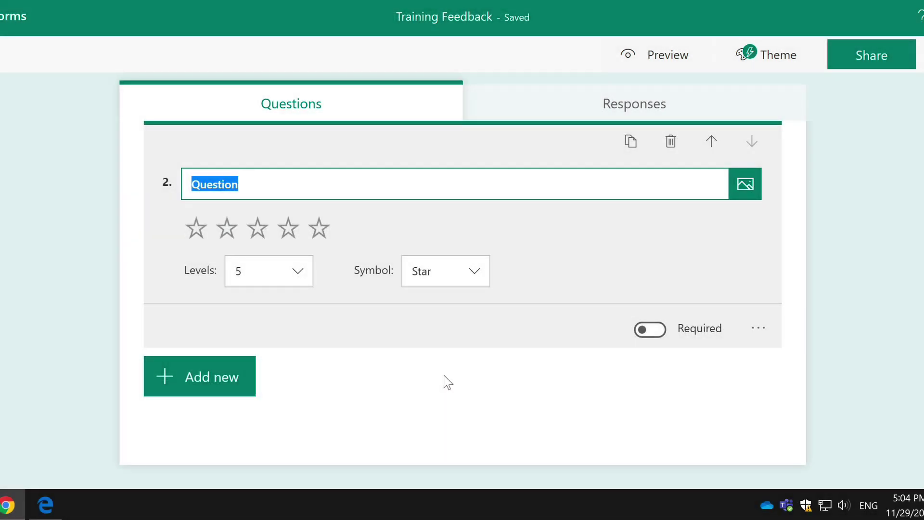
pyautogui.write('Rate the training out of')
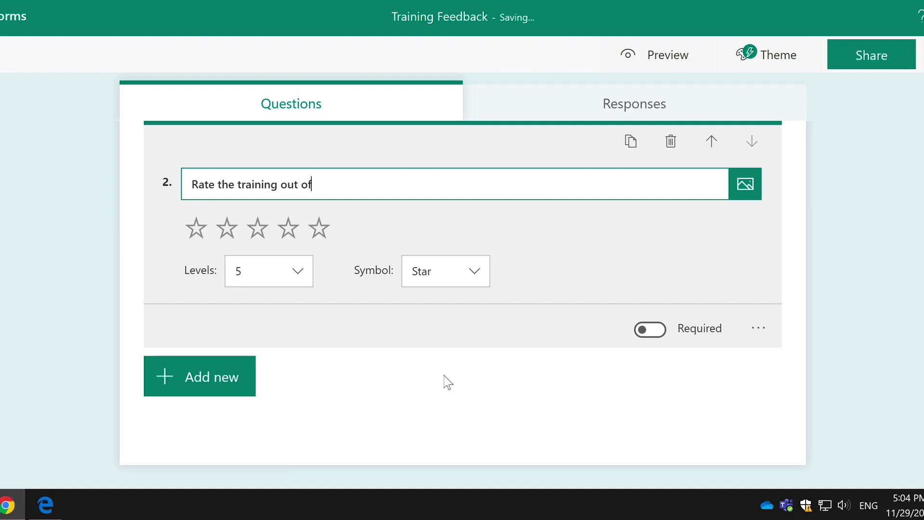
pyautogui.write(' 5')
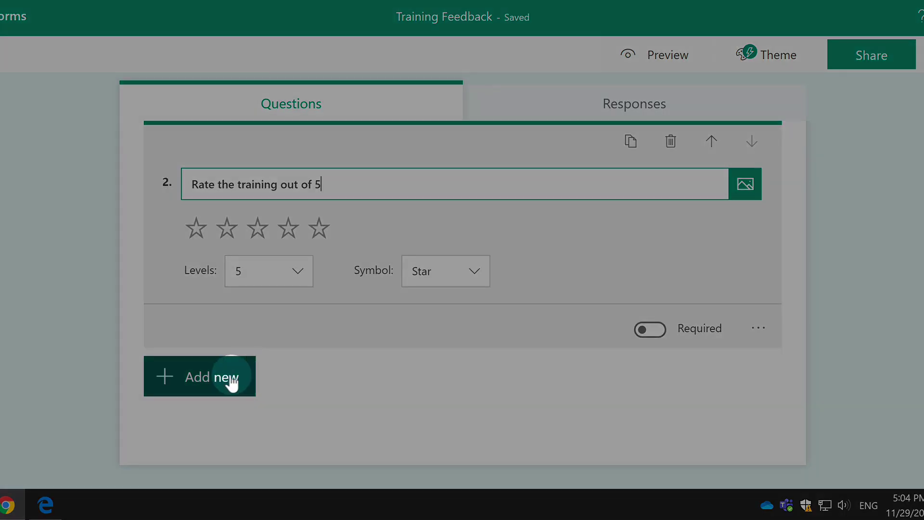
pyautogui.click(227, 380)
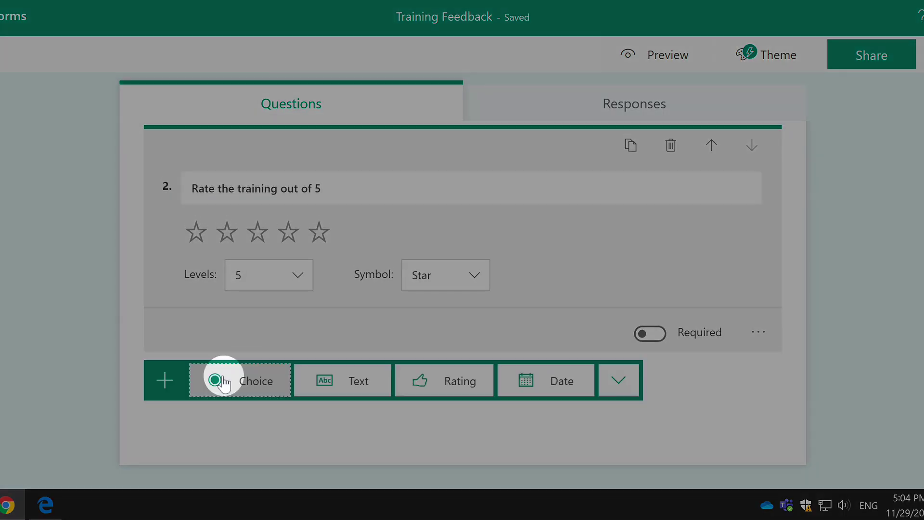
pyautogui.click(557, 387)
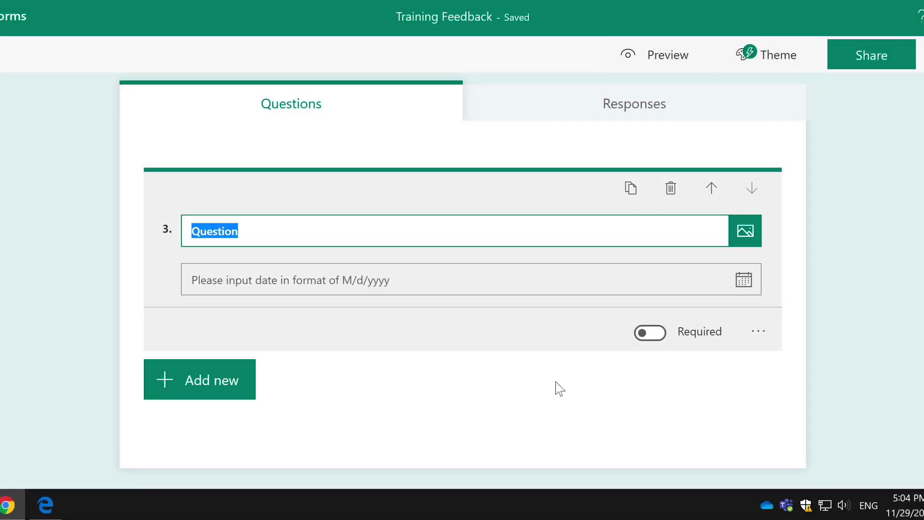
pyautogui.write('When did you take you')
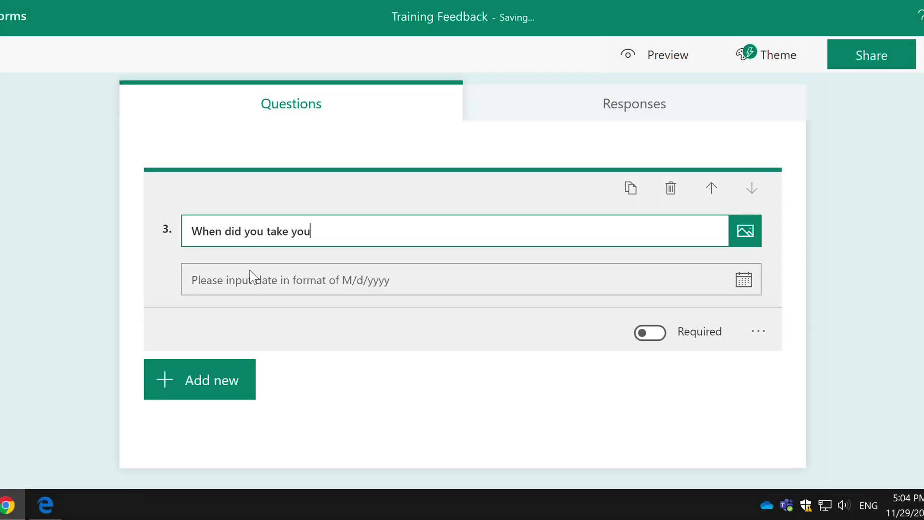
pyautogui.write('r training?')
# Step: Copy the Training Feedback form's response link from the Share options
pyautogui.scroll(1, 474, 308)
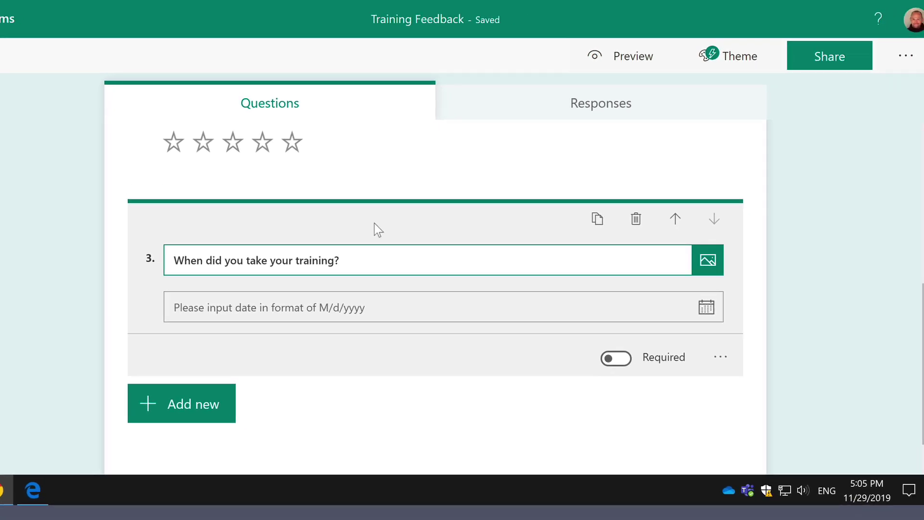
pyautogui.scroll(10, 374, 225)
pyautogui.click(822, 62)
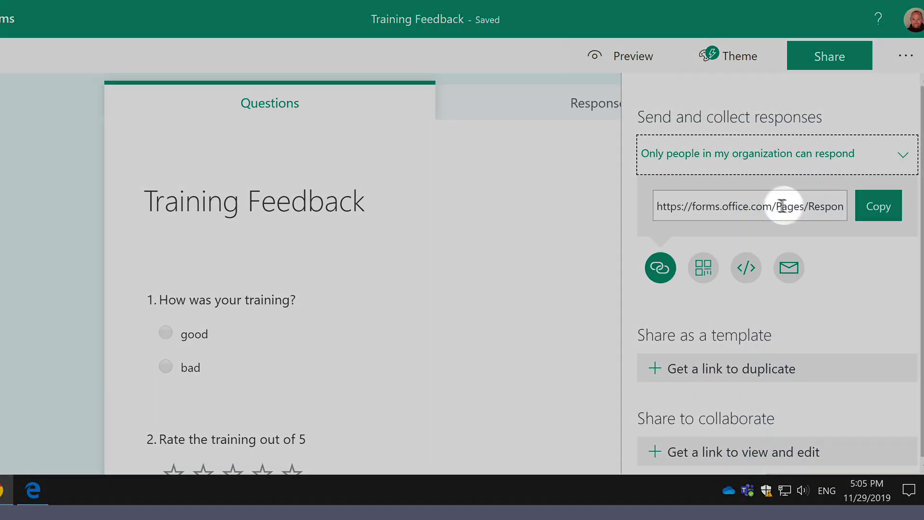
pyautogui.click(877, 207)
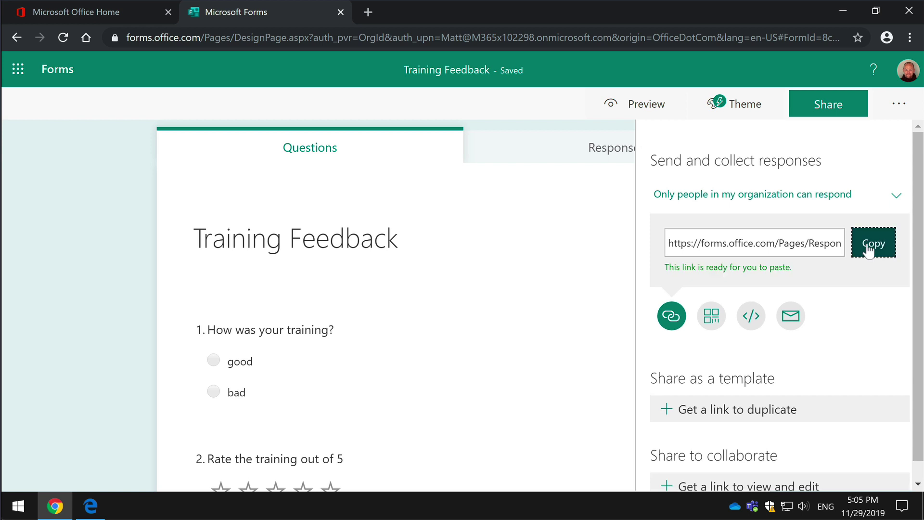
# Step: Preview the form via its pasted link in a new tab, then return to Office home
pyautogui.click(366, 12)
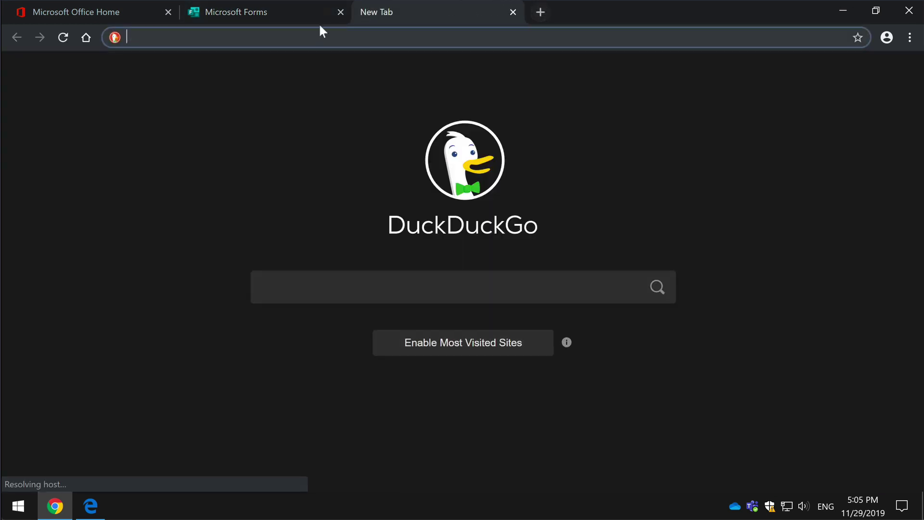
pyautogui.hotkey('ctrl', 'v')
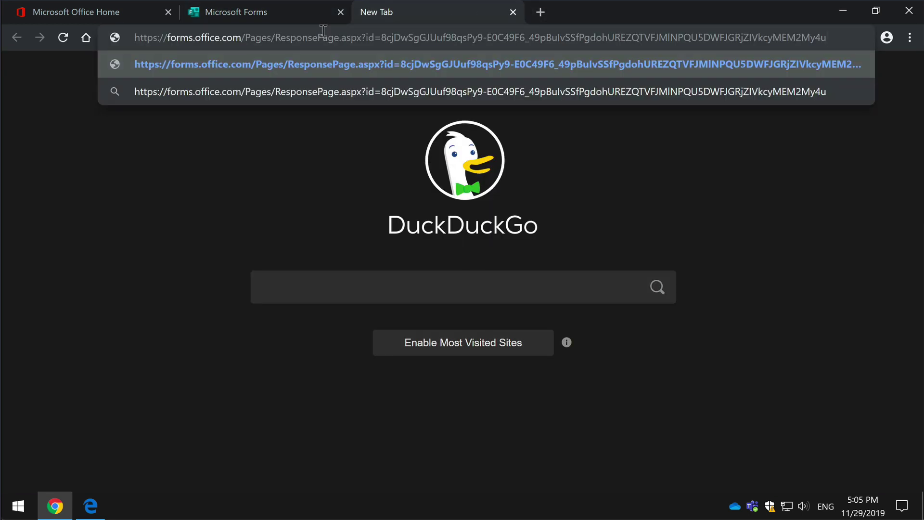
pyautogui.press('Return')
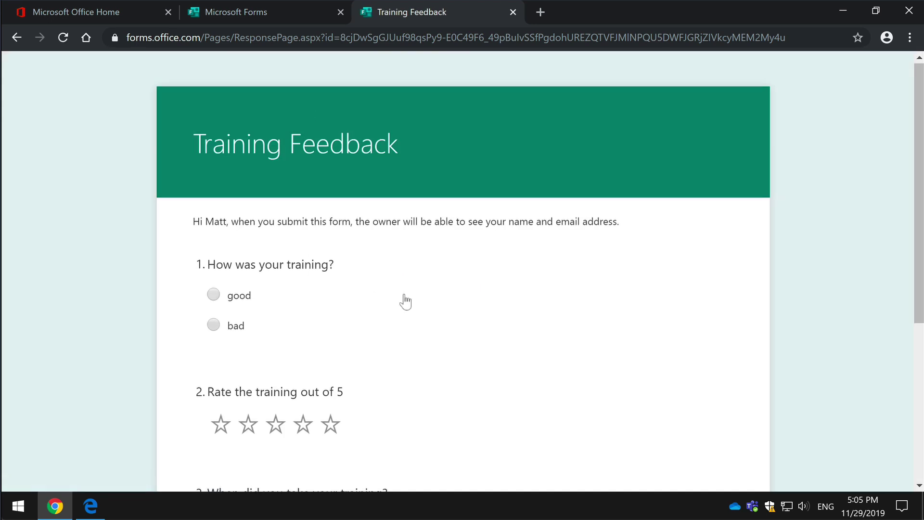
pyautogui.scroll(-3, 405, 301)
pyautogui.scroll(-2, 405, 302)
pyautogui.scroll(5, 405, 301)
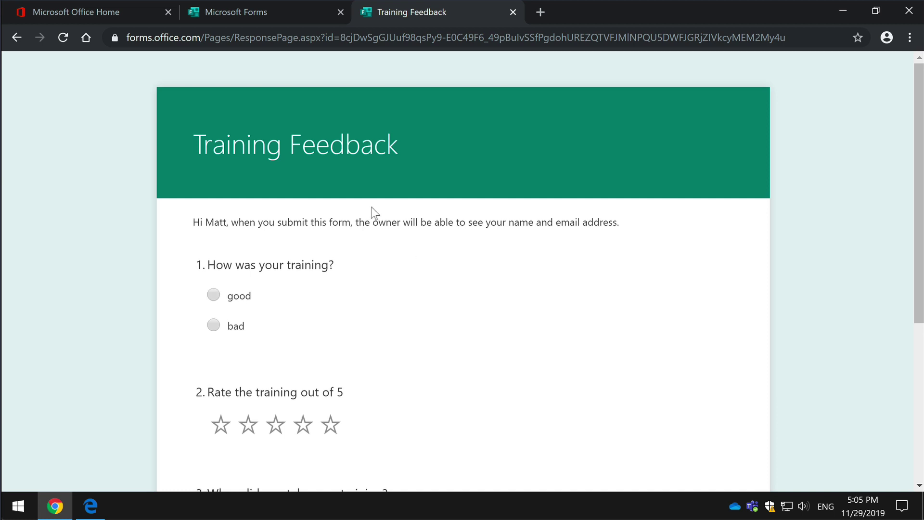
pyautogui.click(66, 19)
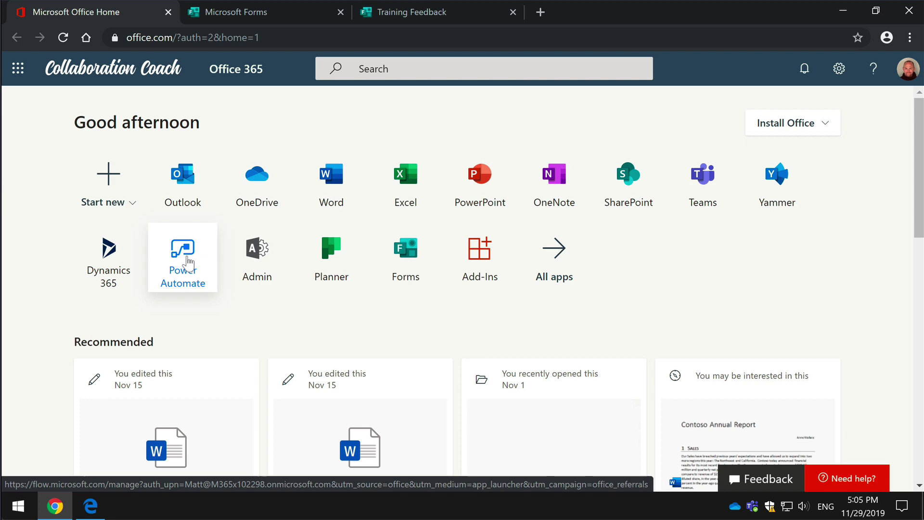
# Step: Launch Power Automate from Office home and browse its Templates gallery
pyautogui.click(188, 263)
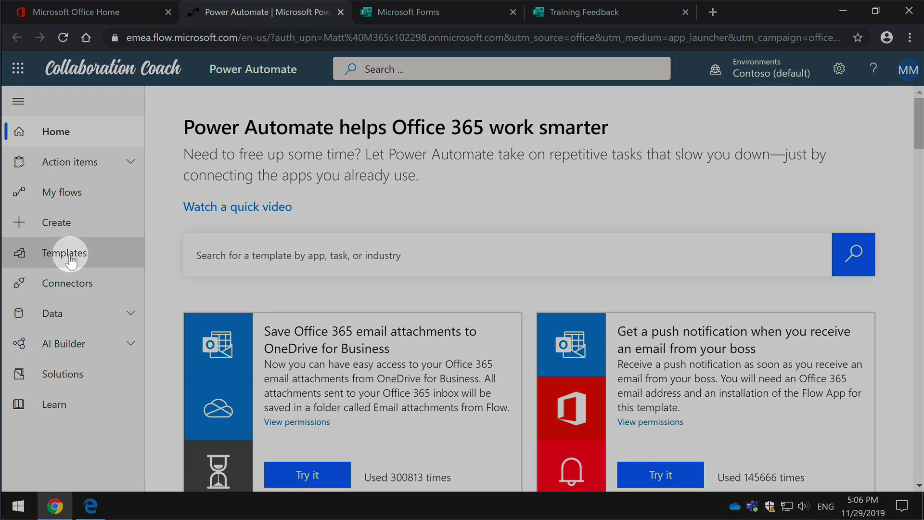
pyautogui.click(76, 255)
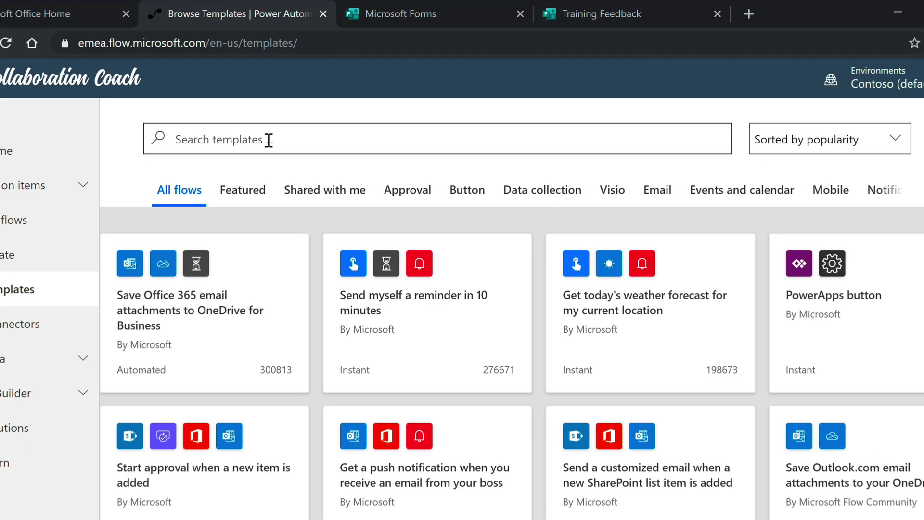
# Step: Search templates for 'forms outlook' and continue with 'Send an email to responder when response submitted'
pyautogui.click(269, 141)
pyautogui.write('forms')
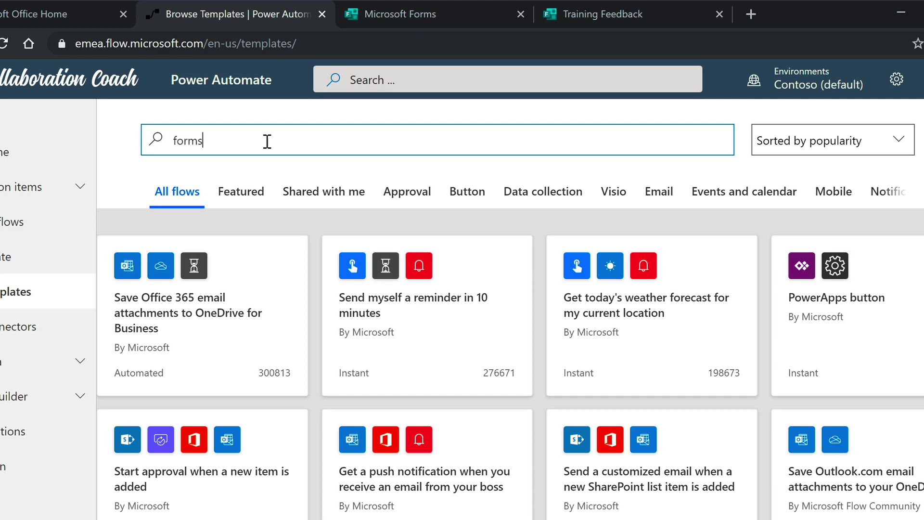
pyautogui.write(' outlook')
pyautogui.press('Return')
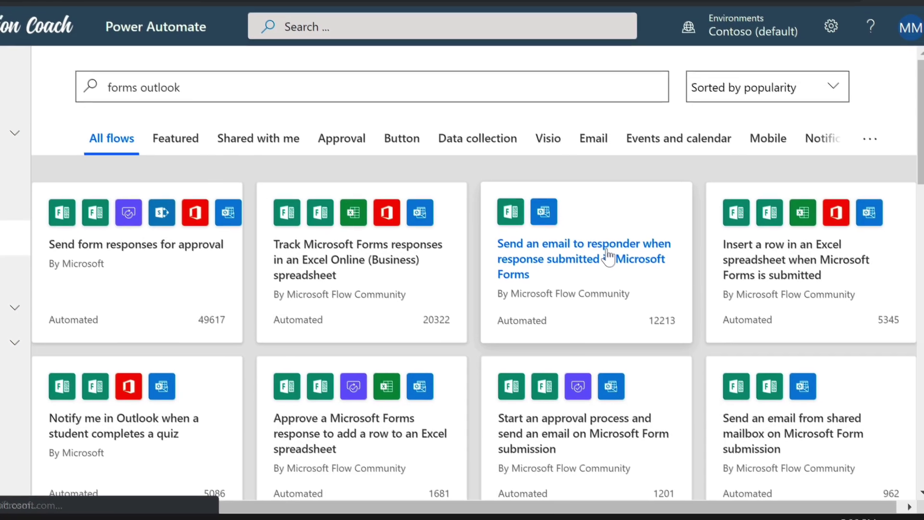
pyautogui.click(686, 276)
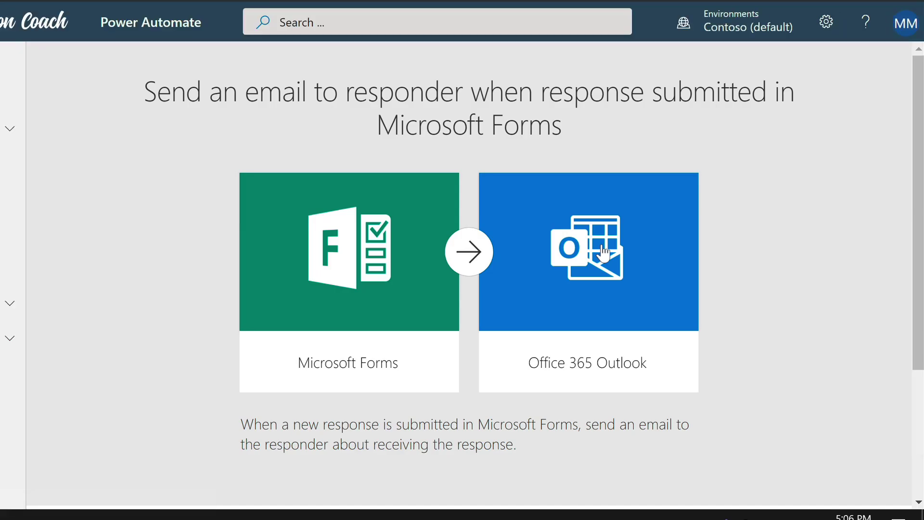
pyautogui.scroll(-4, 188, 240)
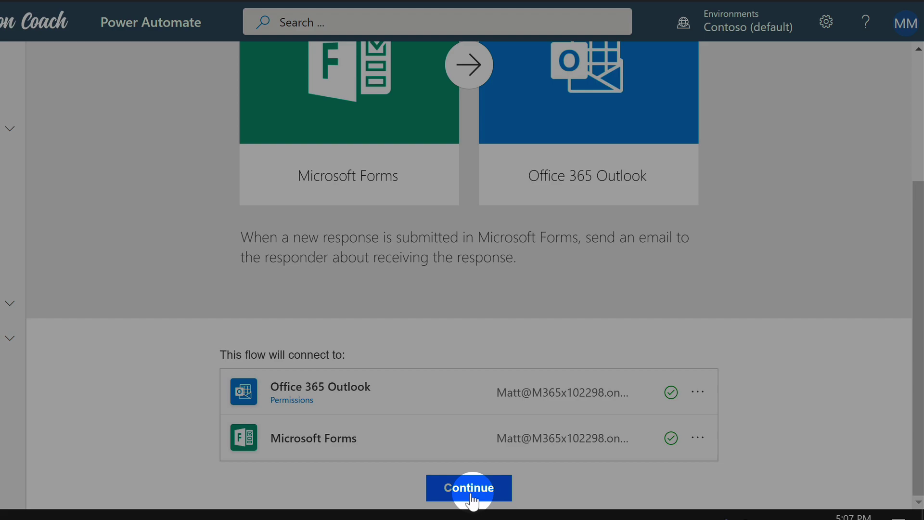
pyautogui.click(477, 498)
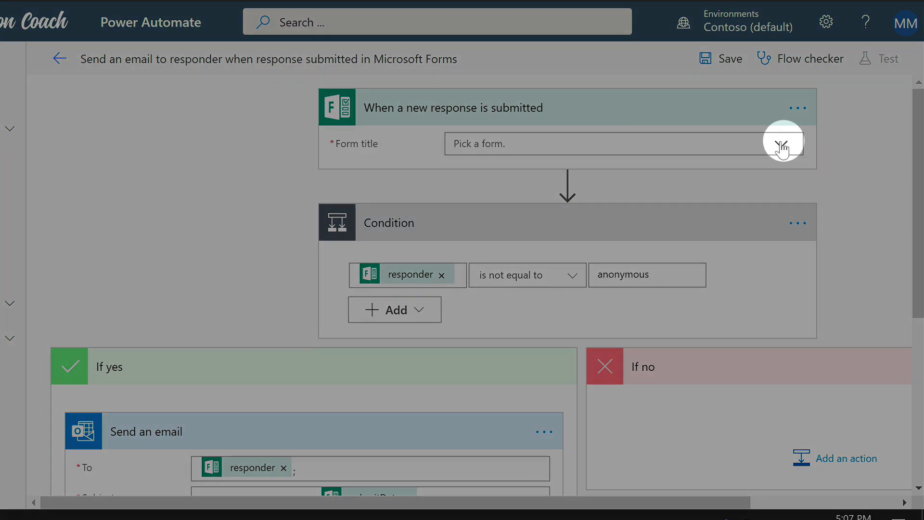
# Step: Set the trigger's Form title to Training Feedback
pyautogui.click(782, 145)
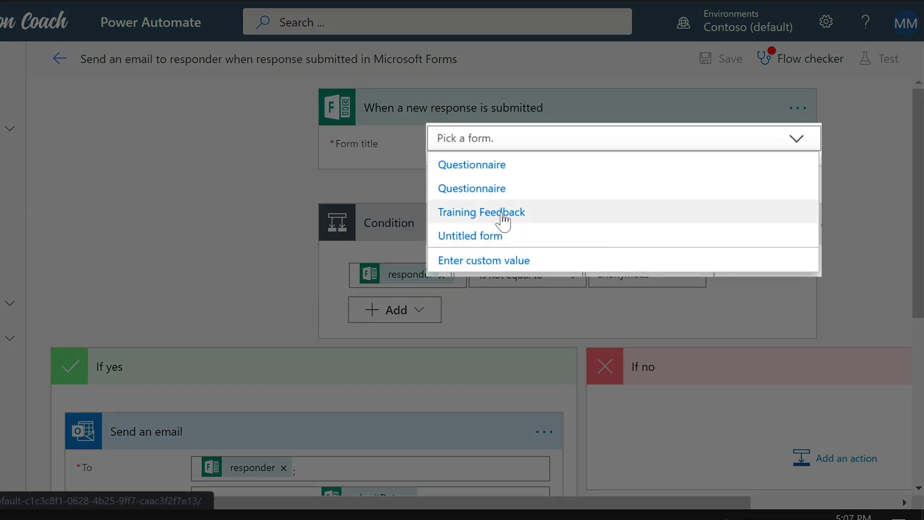
pyautogui.click(547, 216)
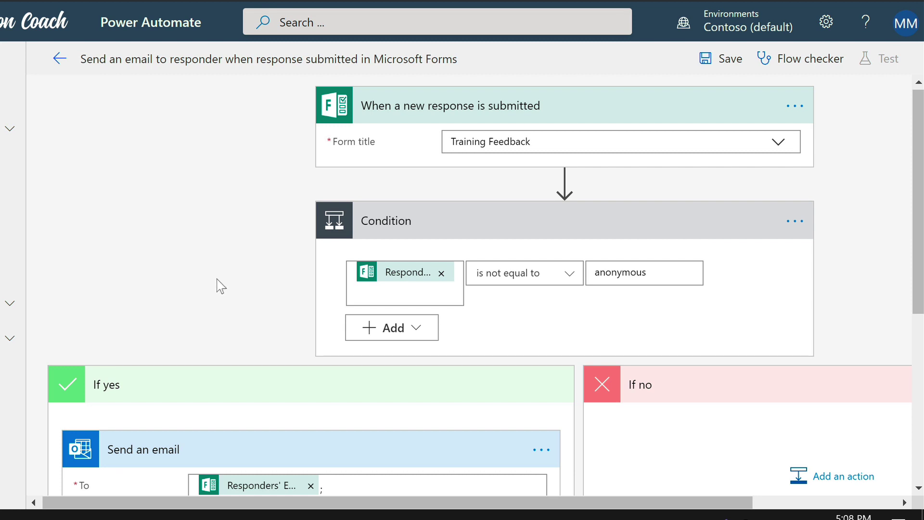
pyautogui.scroll(-4, 218, 279)
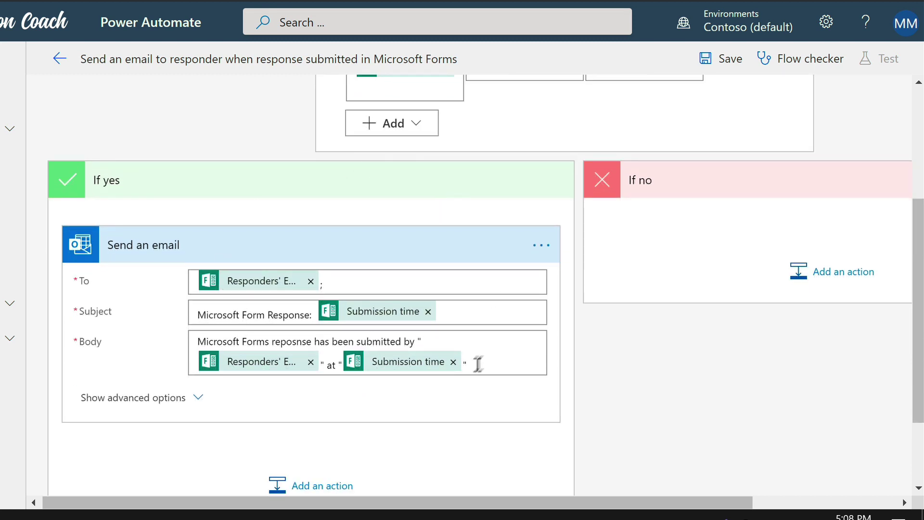
pyautogui.scroll(-1, 165, 309)
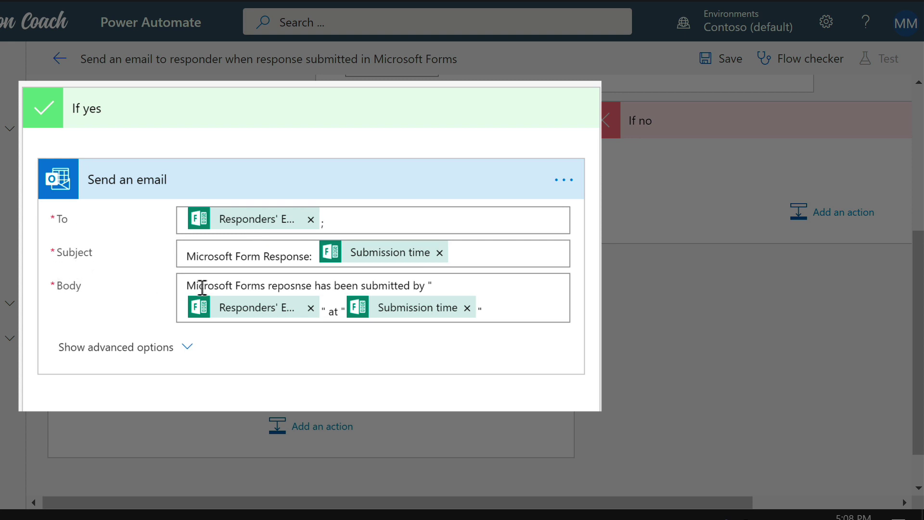
pyautogui.moveTo(305, 257); pyautogui.dragTo(165, 267)
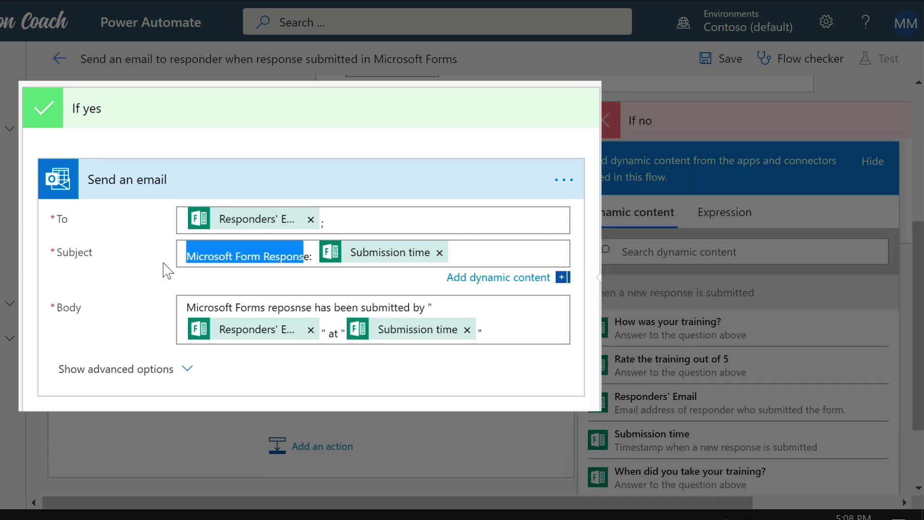
pyautogui.click(195, 257)
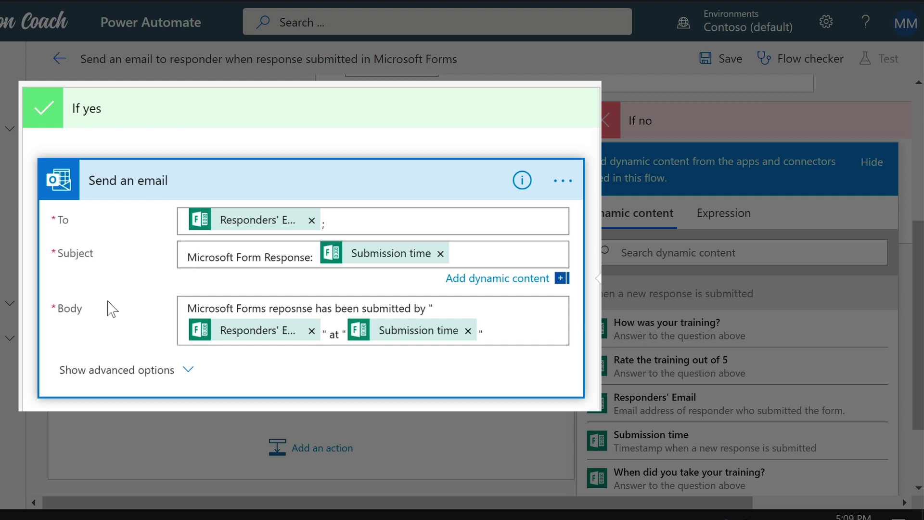
pyautogui.click(508, 330)
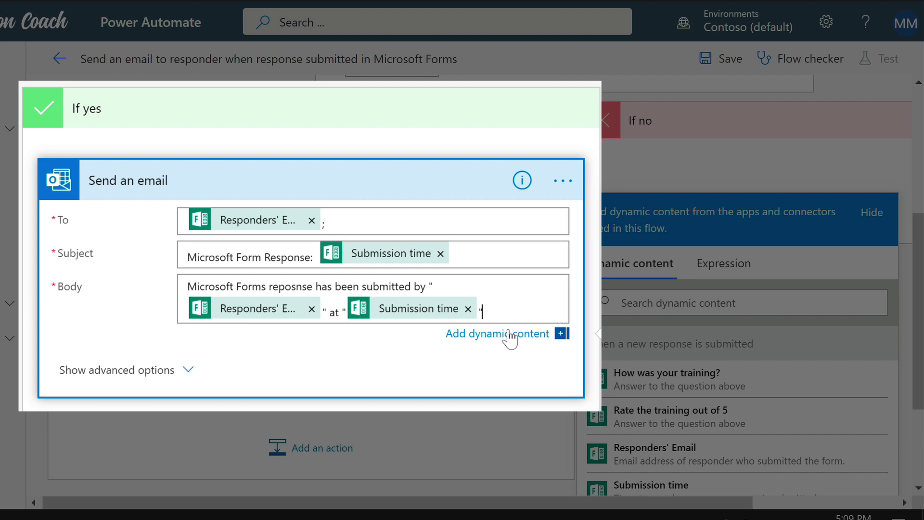
# Step: Add a 'Question 1 Answer' line filled with the 'How was your training?' answer
pyautogui.press('Return')
pyautogui.press('Return')
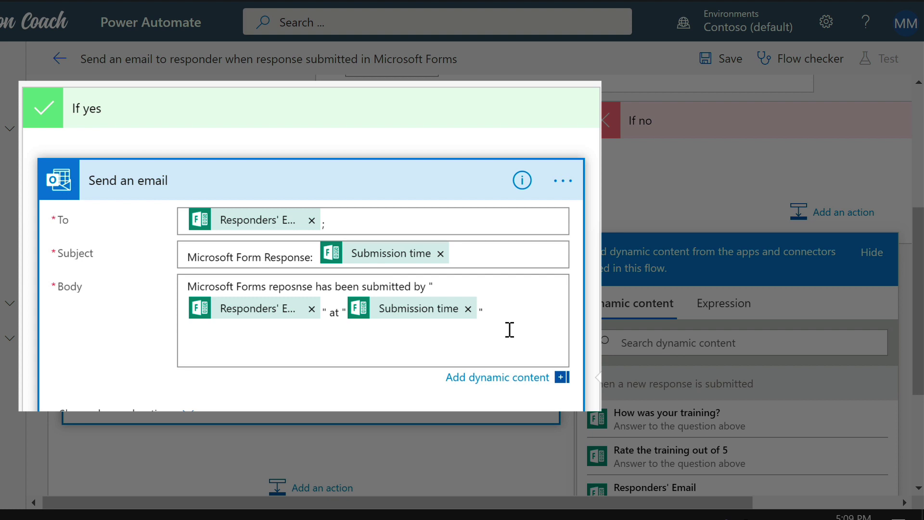
pyautogui.write('Question')
pyautogui.write(' 1 Answer -')
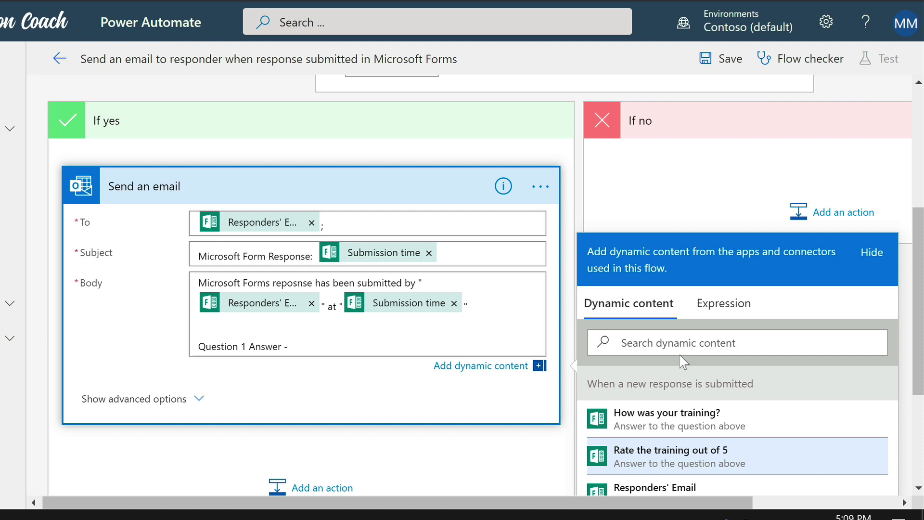
pyautogui.click(458, 368)
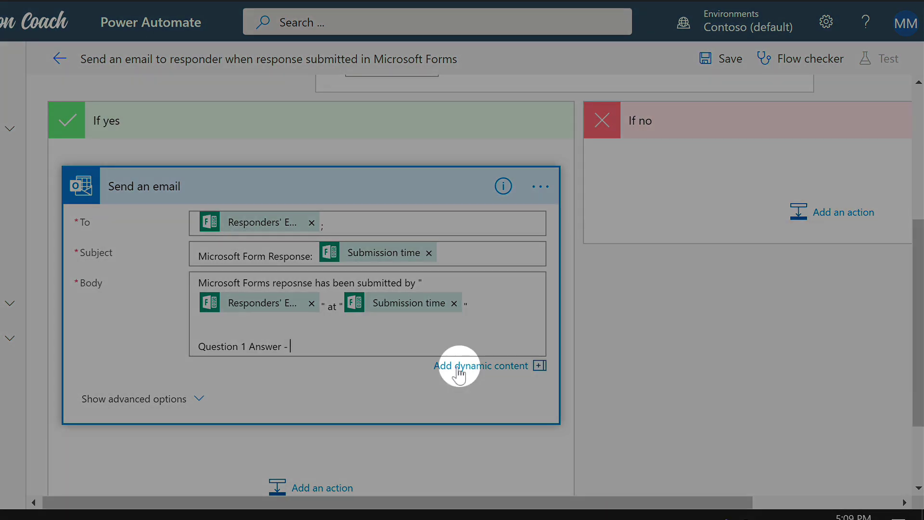
pyautogui.click(458, 368)
pyautogui.click(458, 369)
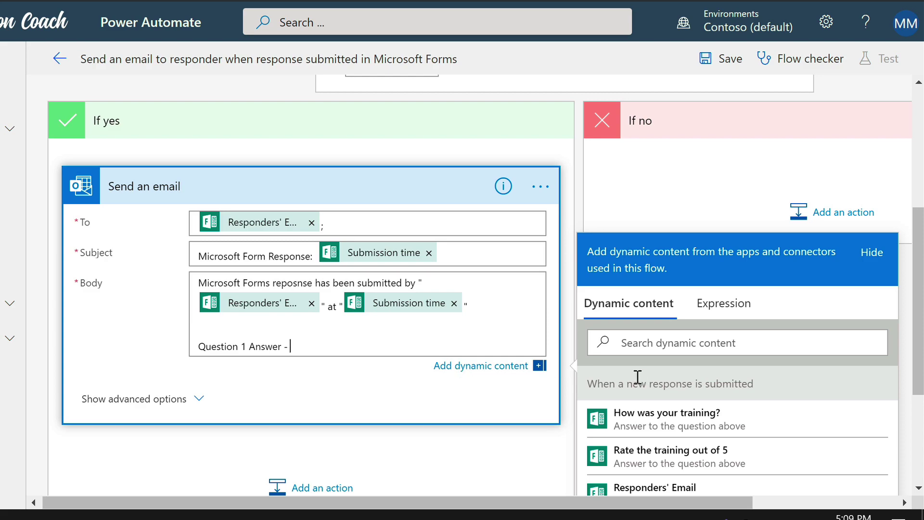
pyautogui.scroll(-3, 644, 389)
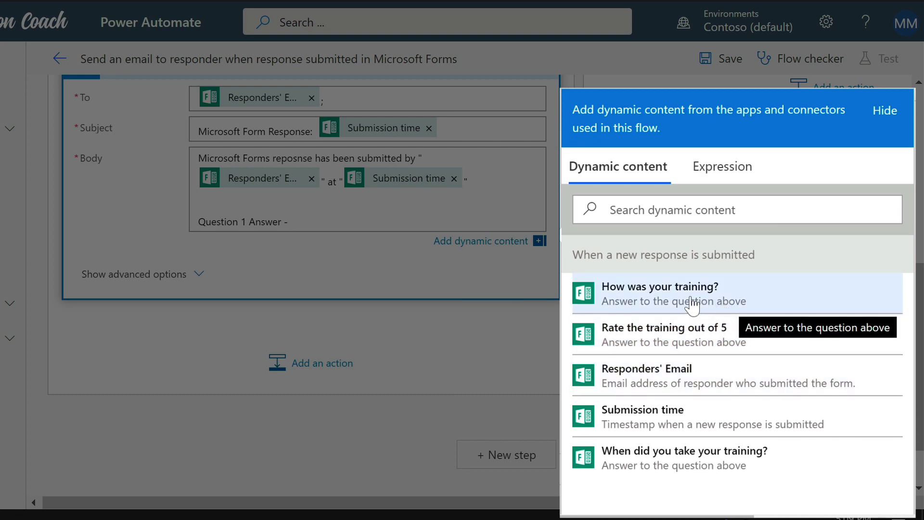
pyautogui.click(692, 303)
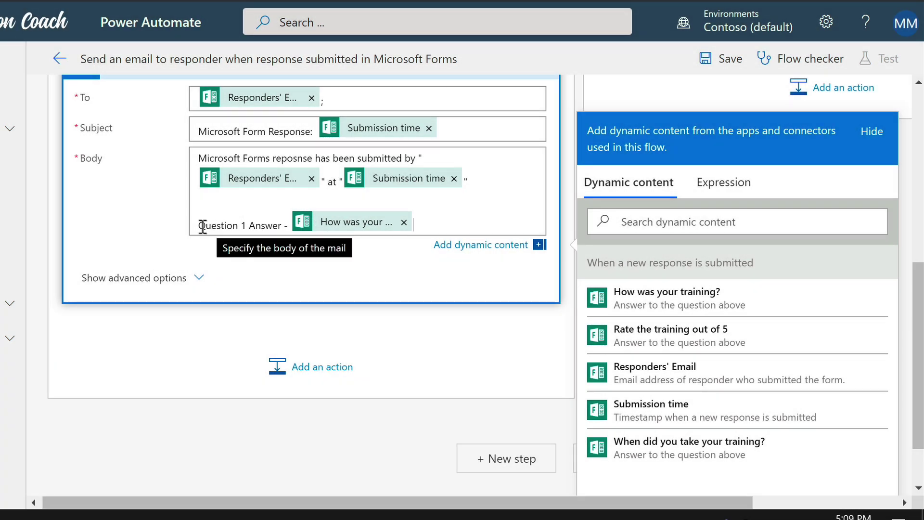
# Step: Add a 'Question 2 Answer' line filled with the 'Rate the training out of 5' answer
pyautogui.tripleClick(243, 224)
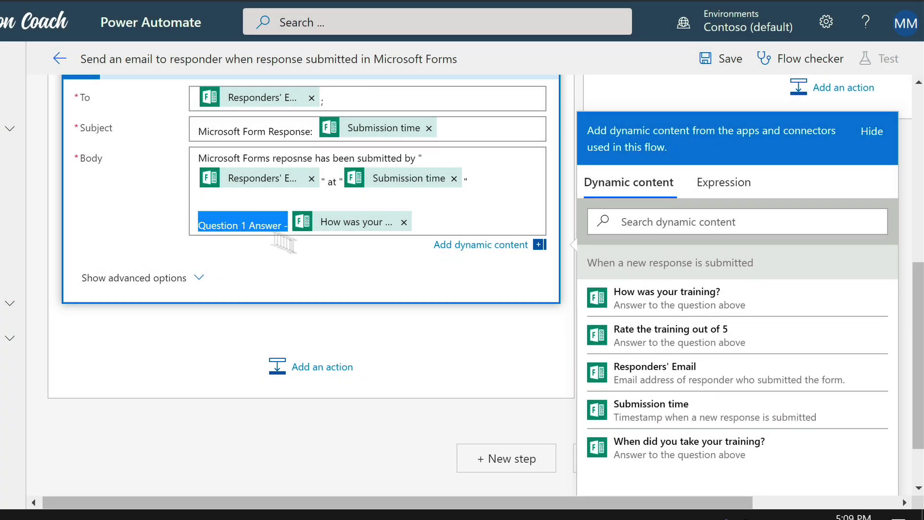
pyautogui.hotkey('ctrl', 'c')
pyautogui.click(417, 225)
pyautogui.press('Return')
pyautogui.hotkey('ctrl', 'v')
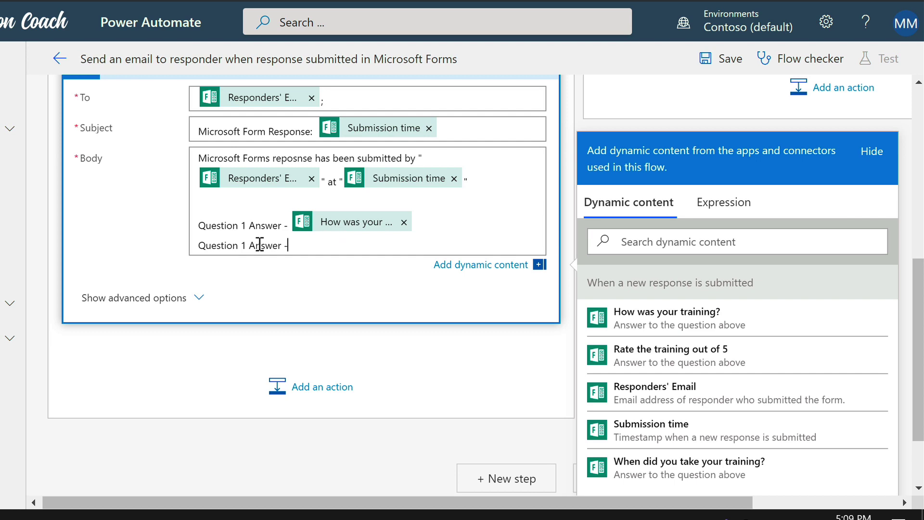
pyautogui.doubleClick(244, 245)
pyautogui.write('2')
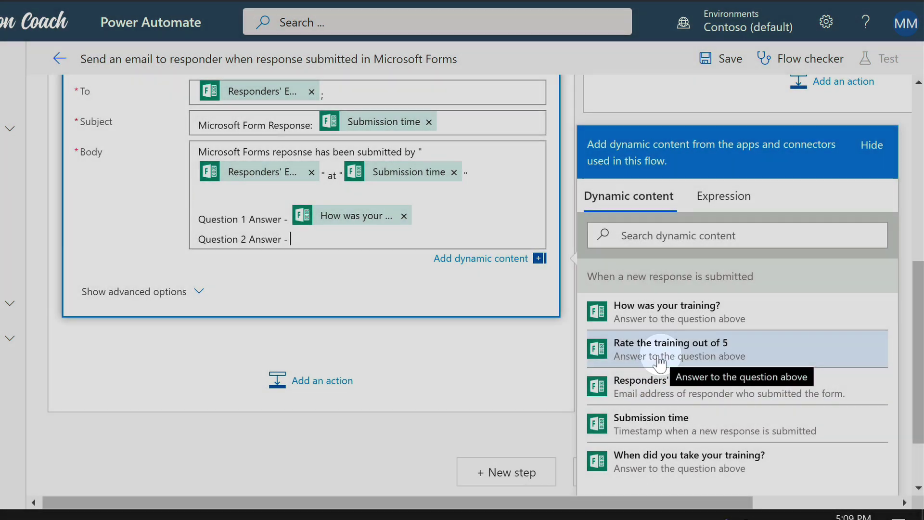
pyautogui.click(659, 358)
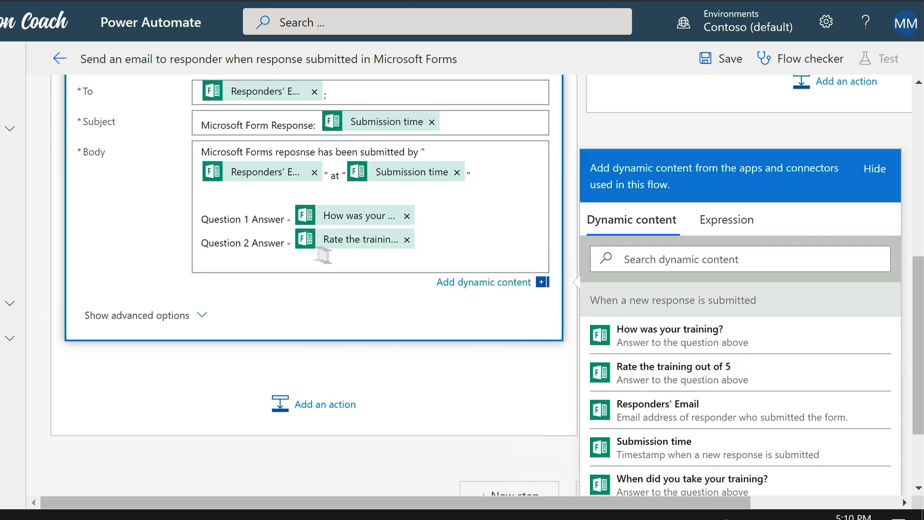
# Step: Add a 'Question 3 Answer' line filled with the 'When did you take your training?' answer
pyautogui.moveTo(290, 243); pyautogui.dragTo(203, 245)
pyautogui.hotkey('ctrl', 'c')
pyautogui.click(202, 260)
pyautogui.hotkey('ctrl', 'v')
pyautogui.press('BackSpace')
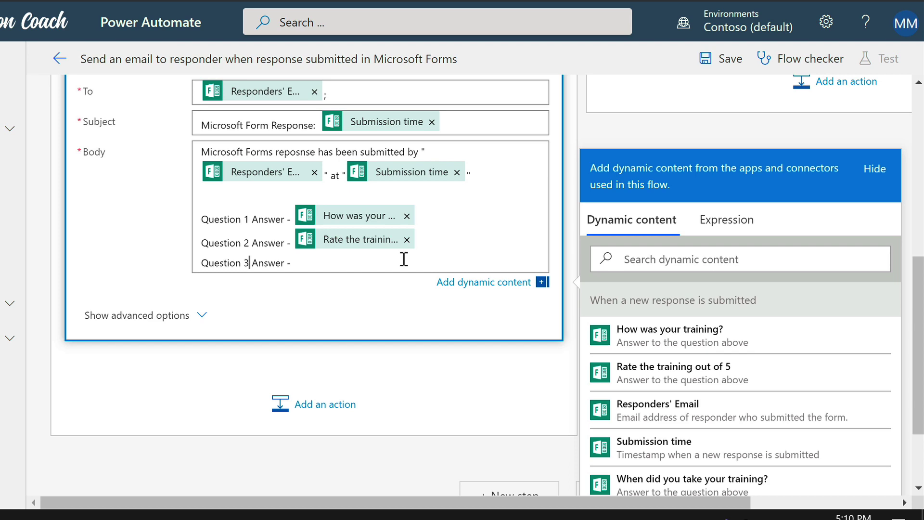
pyautogui.write('3')
pyautogui.click(653, 485)
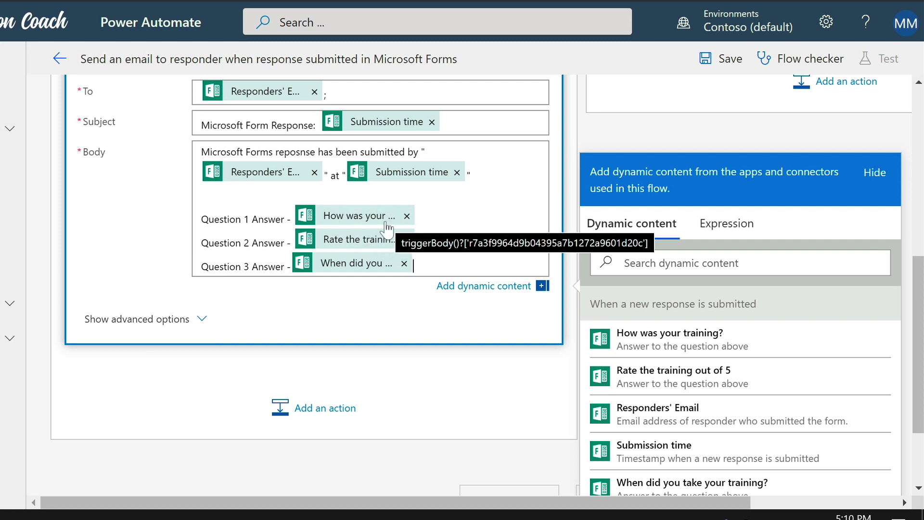
# Step: Reveal the email action's advanced fields and place the cursor in the From (Send as) field
pyautogui.click(130, 321)
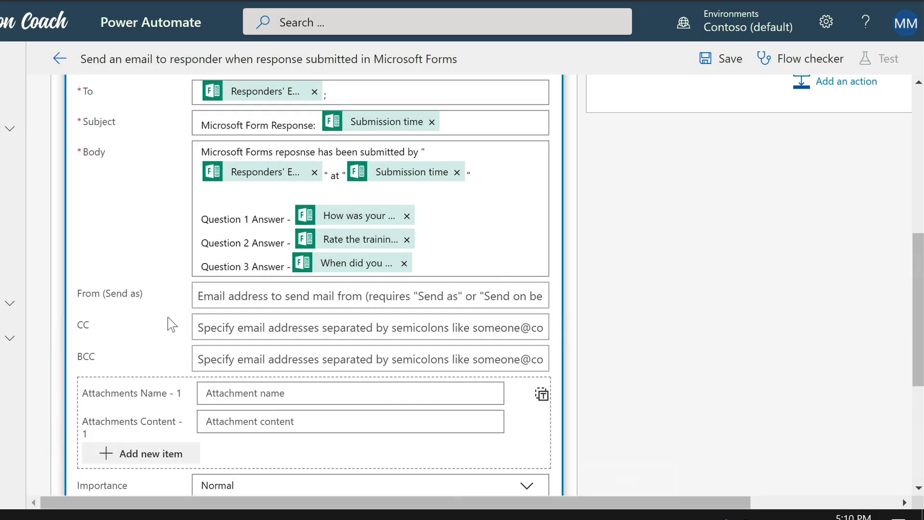
pyautogui.scroll(-1, 136, 297)
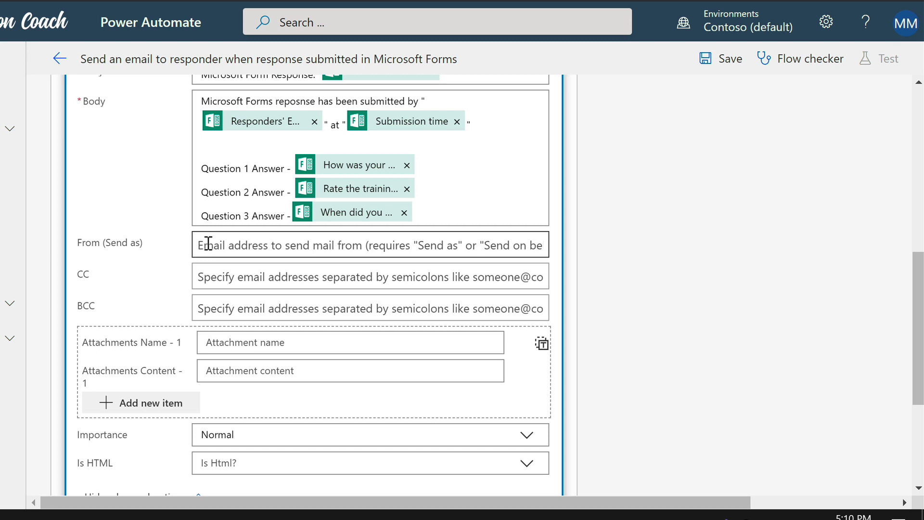
pyautogui.click(207, 243)
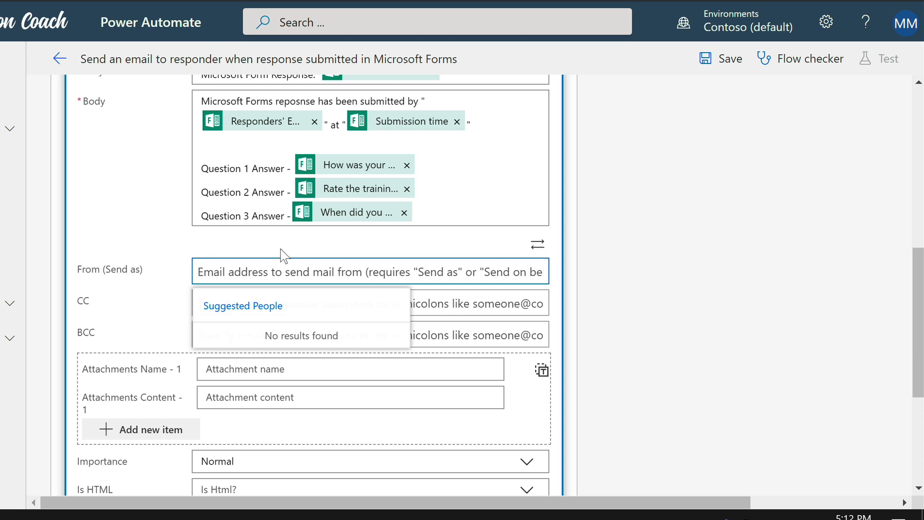
# Step: Set the email's From to Sales and Marketing and make Sales and Marketing the only CC recipient
pyautogui.write('s')
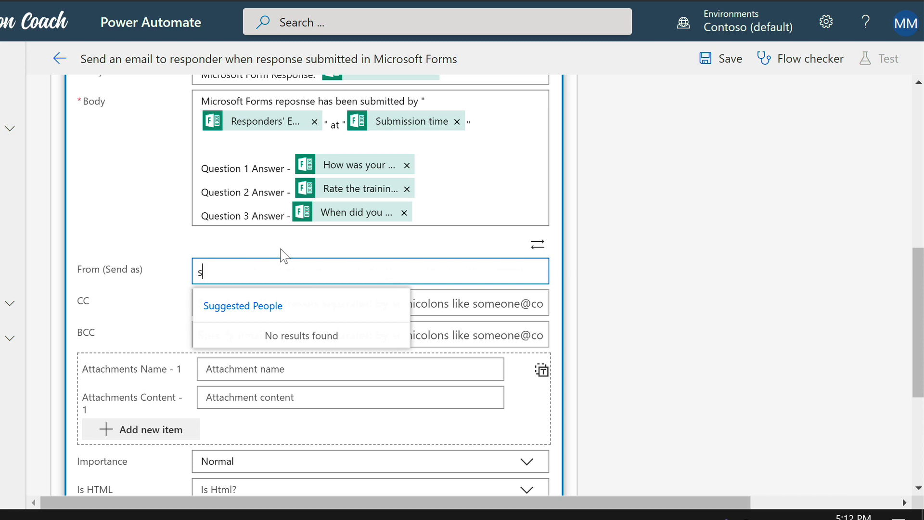
pyautogui.write('Sales and Marketing')
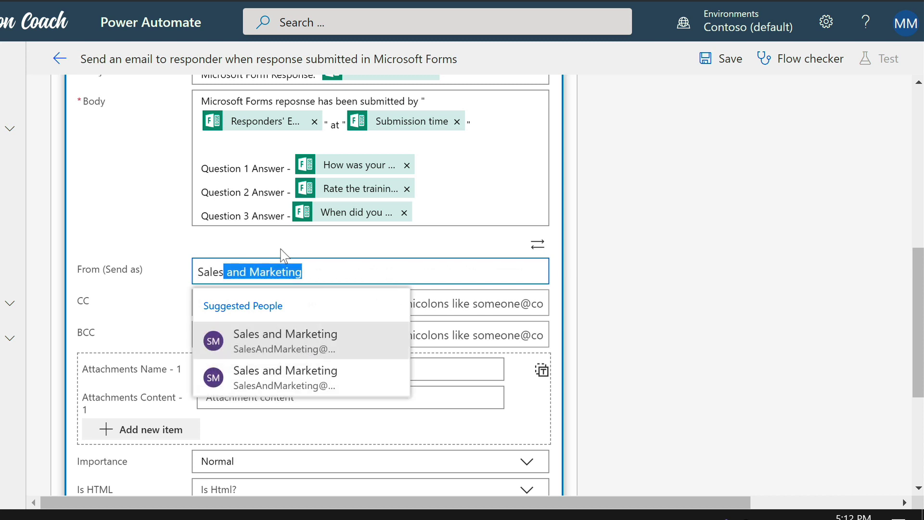
pyautogui.click(334, 342)
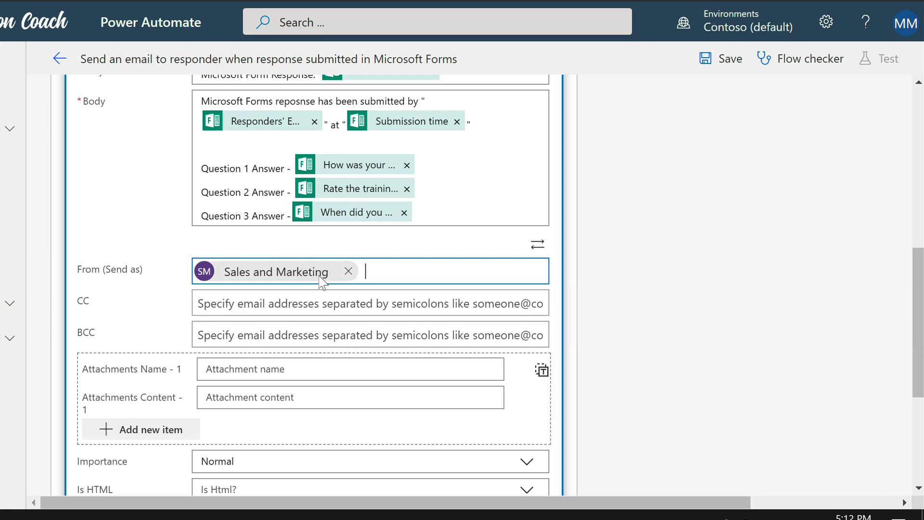
pyautogui.click(306, 302)
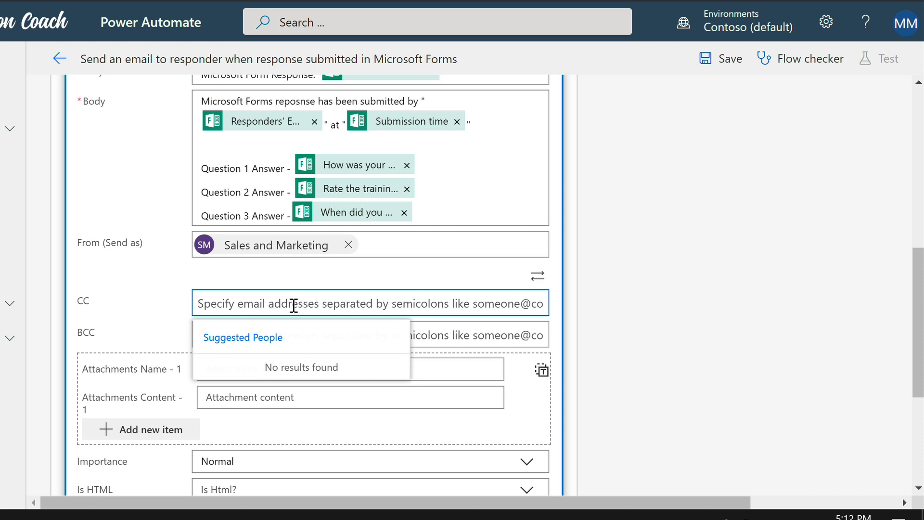
pyautogui.write('sa')
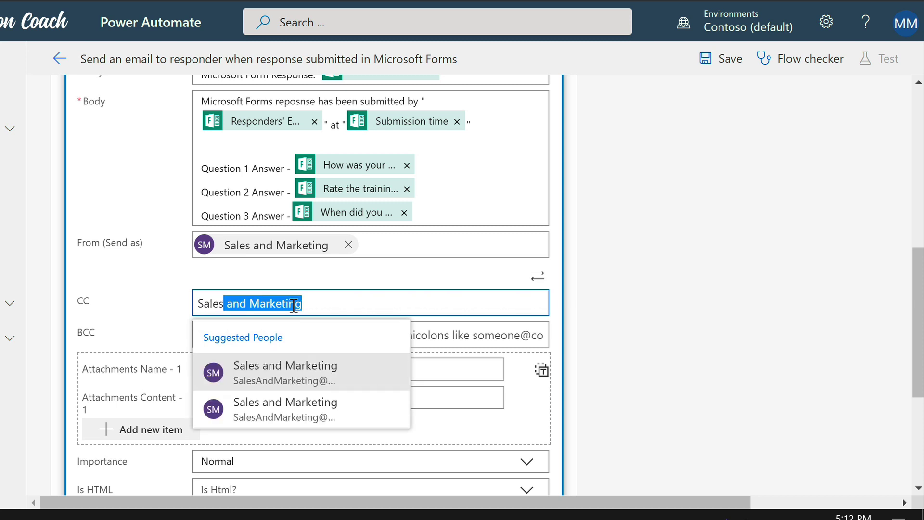
pyautogui.click(337, 373)
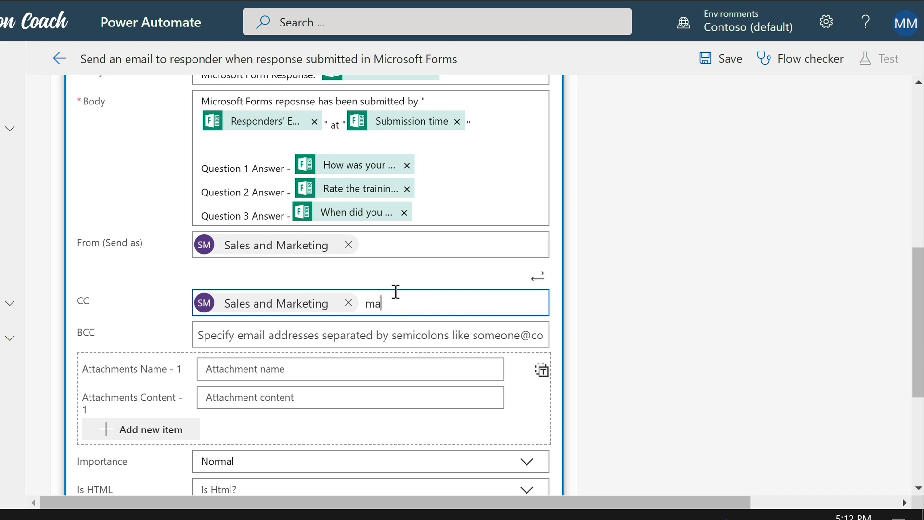
pyautogui.click(450, 376)
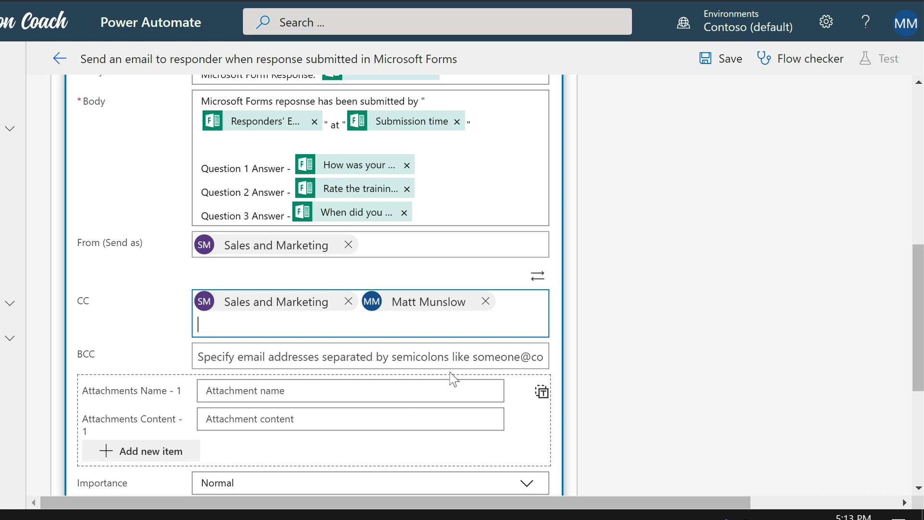
pyautogui.click(486, 301)
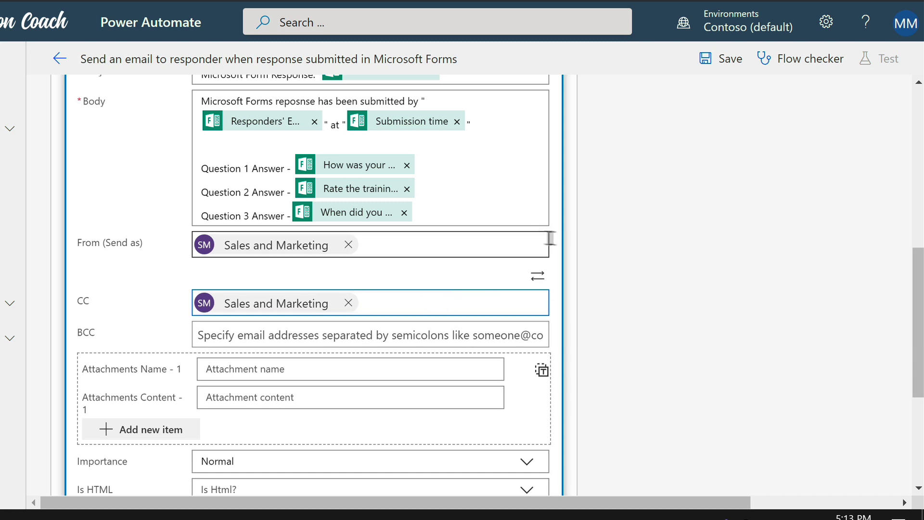
# Step: Save the flow
pyautogui.scroll(-4, 665, 338)
pyautogui.scroll(10, 666, 338)
pyautogui.scroll(3, 664, 337)
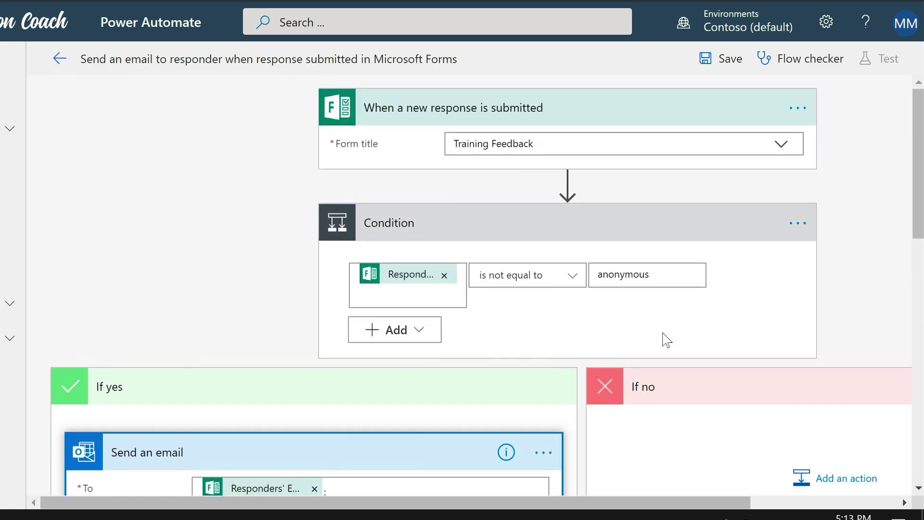
pyautogui.scroll(-8, 664, 337)
pyautogui.click(720, 61)
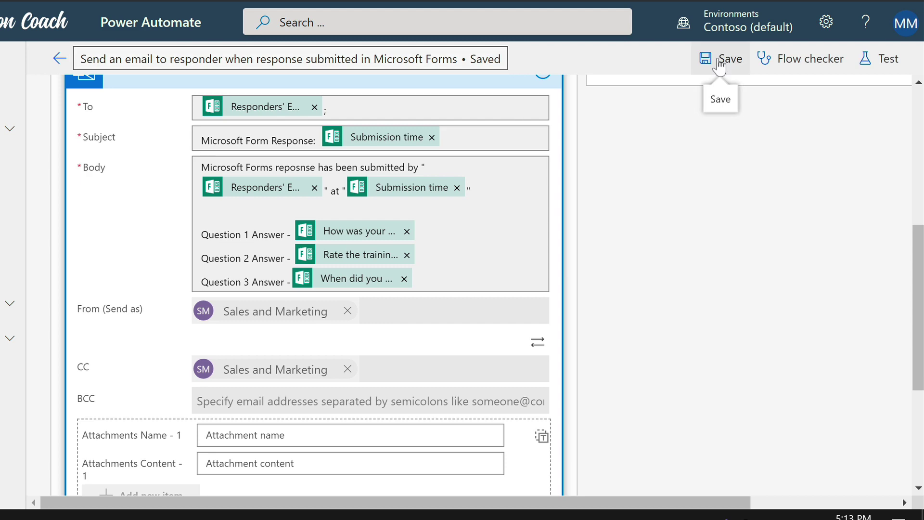
# Step: Start a test run using 'I'll perform the trigger action' with Save & Test
pyautogui.scroll(8, 693, 255)
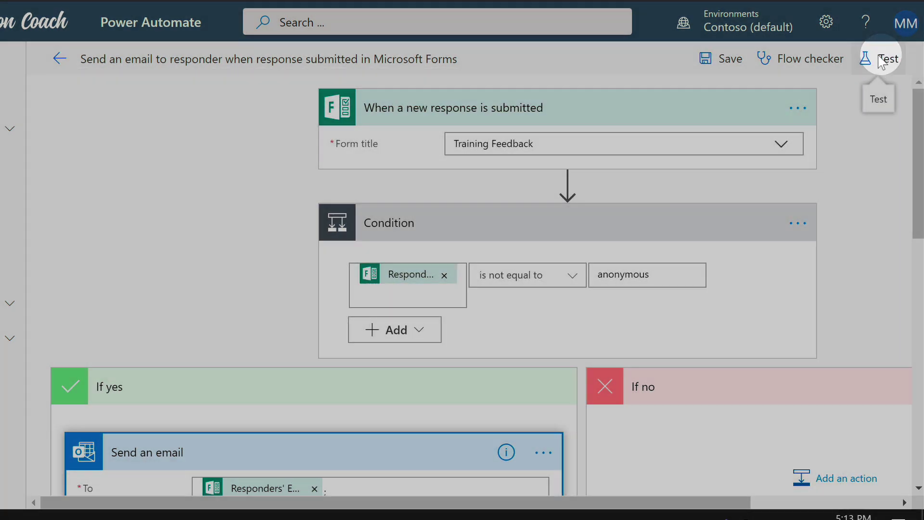
pyautogui.click(890, 61)
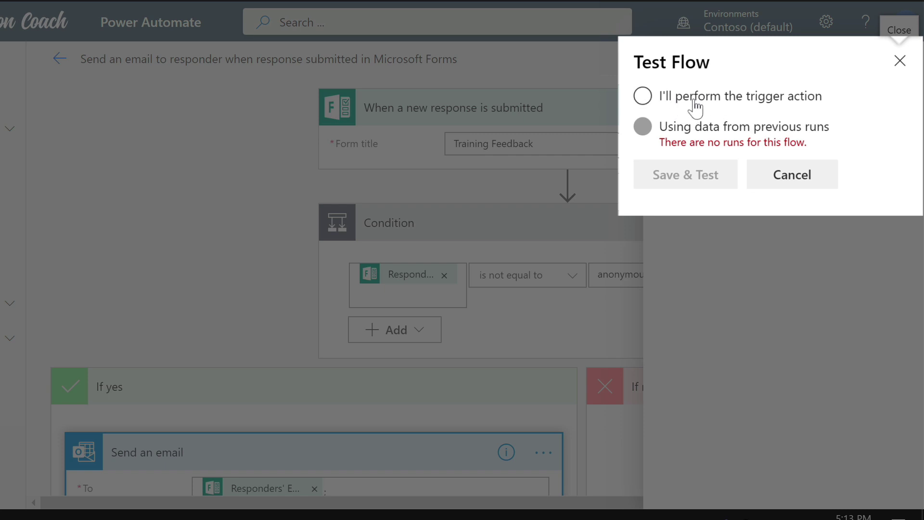
pyautogui.click(643, 103)
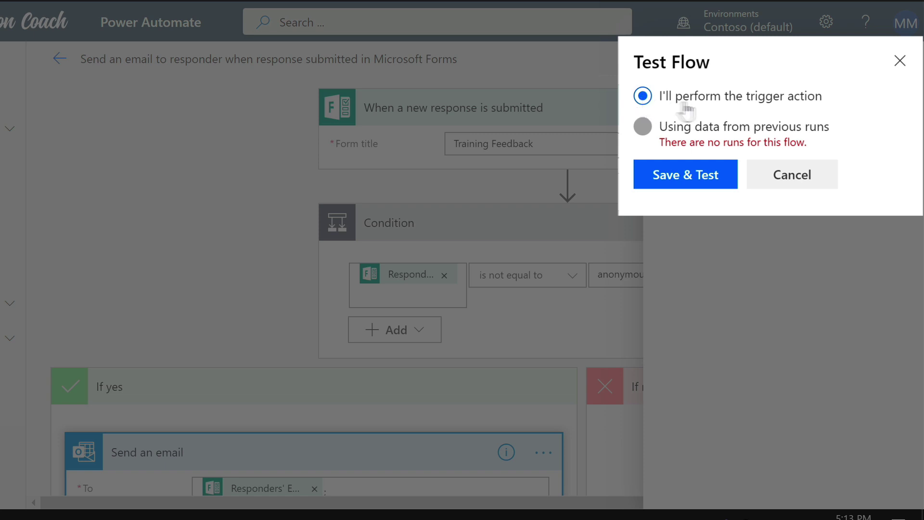
pyautogui.click(661, 181)
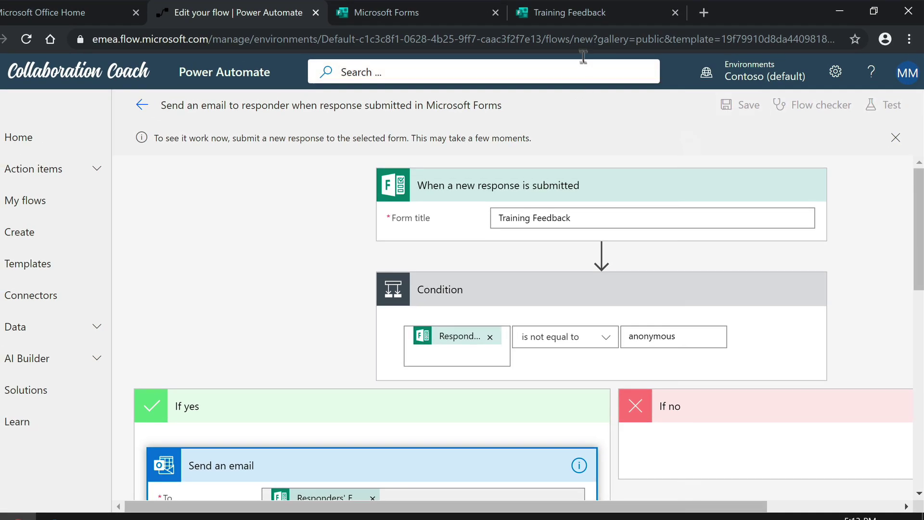
# Step: Submit Training Feedback answering good, four stars, date 11/20/2019, then return to Power Automate
pyautogui.click(579, 11)
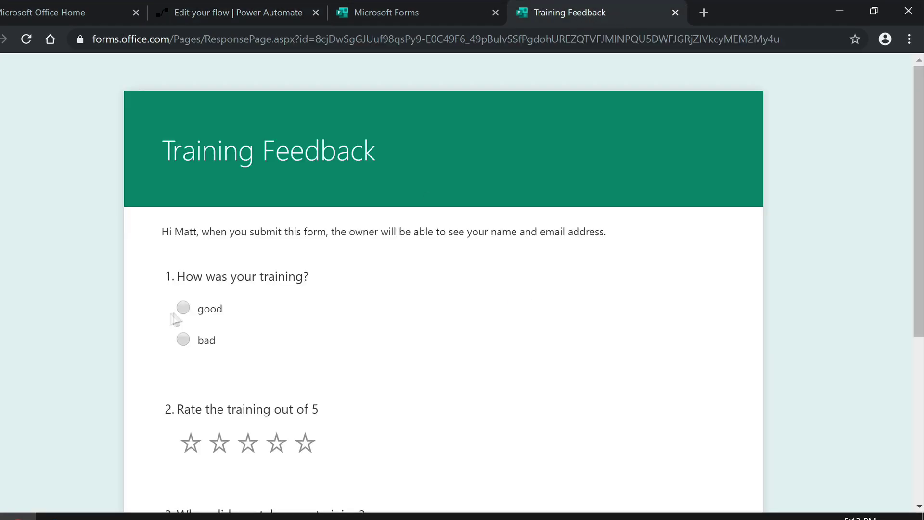
pyautogui.click(183, 309)
pyautogui.scroll(-2, 282, 337)
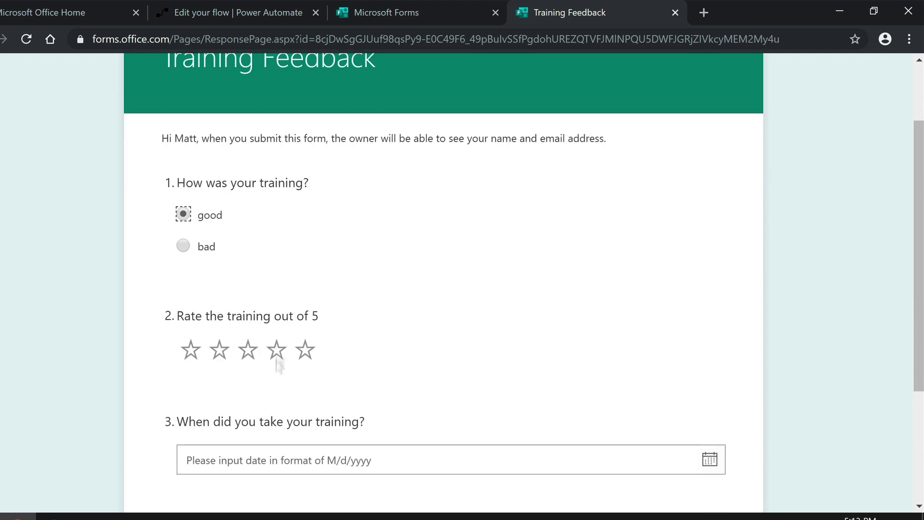
pyautogui.click(278, 348)
pyautogui.scroll(-4, 347, 412)
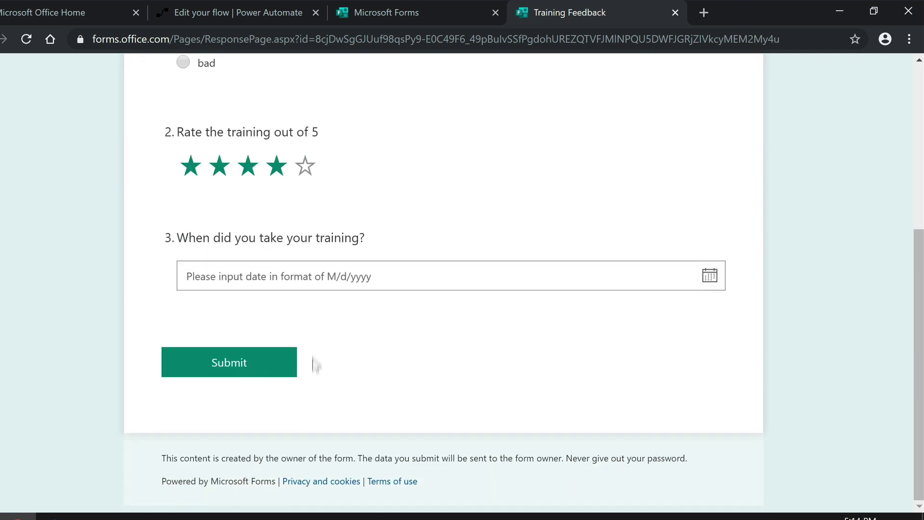
pyautogui.click(330, 275)
pyautogui.click(337, 426)
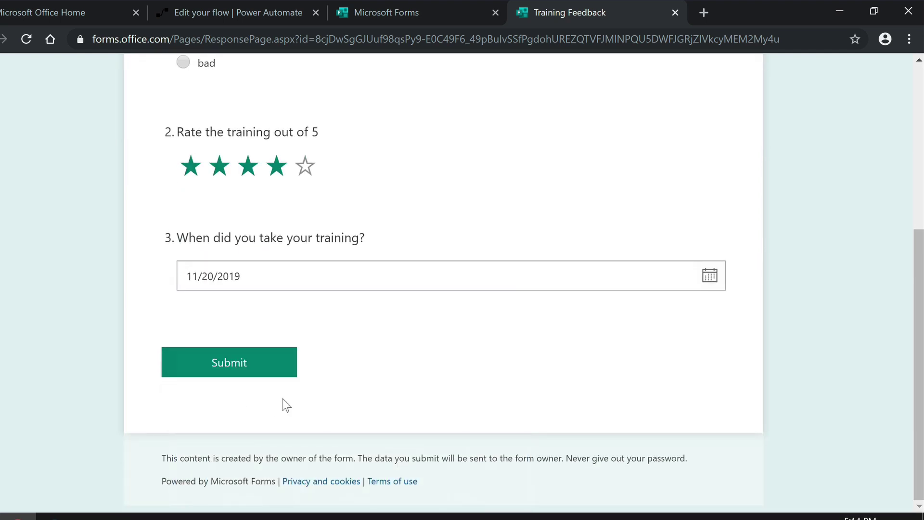
pyautogui.click(249, 372)
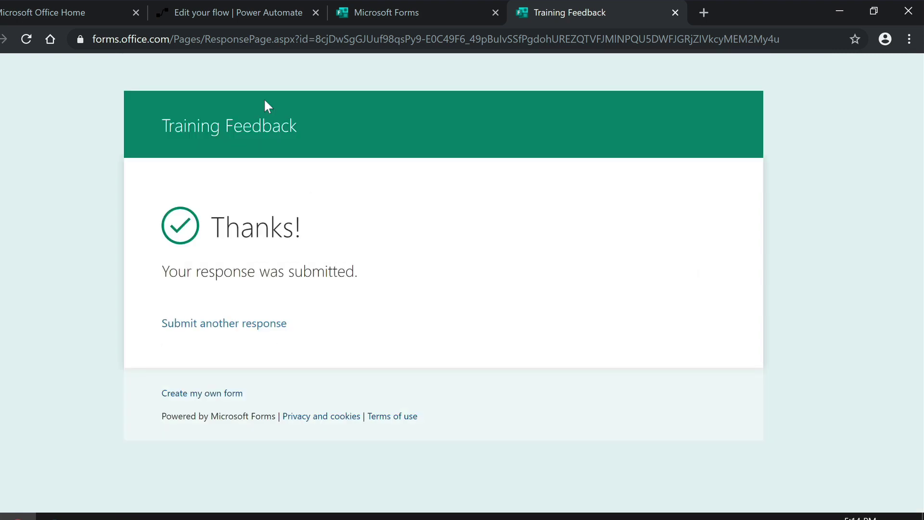
pyautogui.click(207, 13)
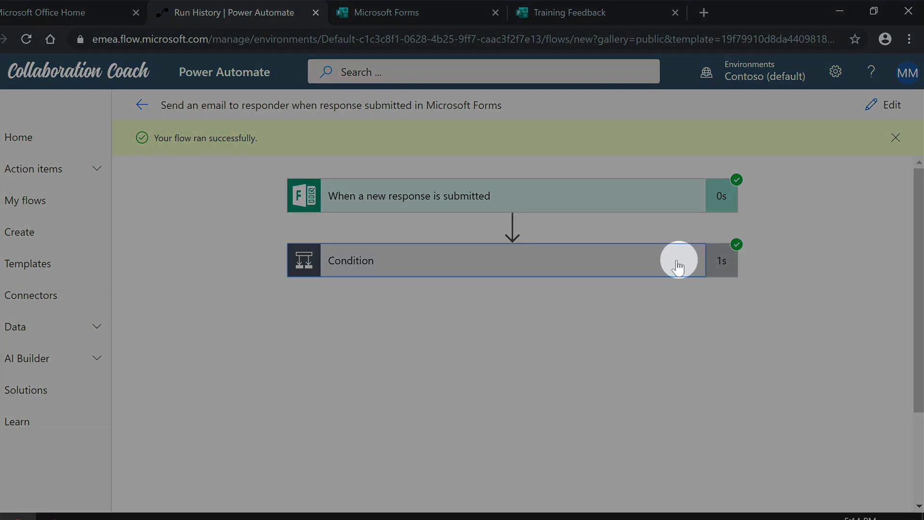
# Step: Expand the Condition and Send an email steps to review the run's inputs and outputs
pyautogui.click(679, 263)
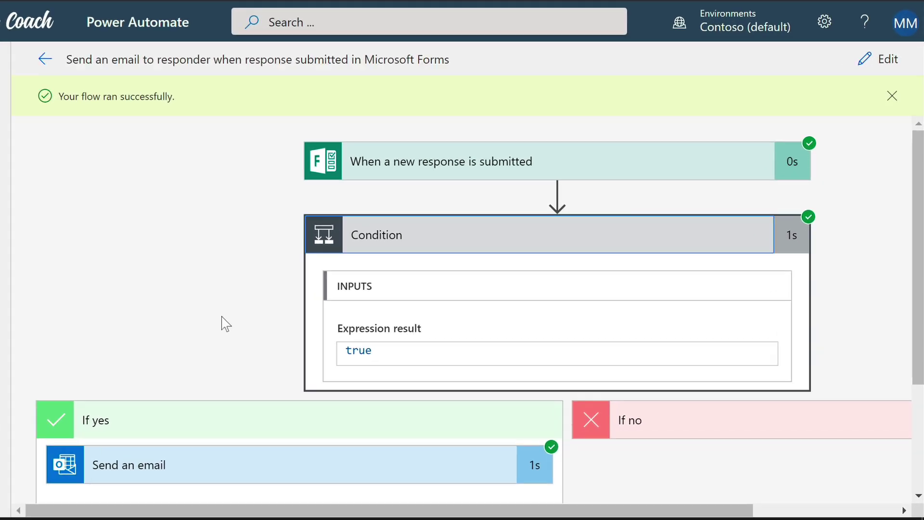
pyautogui.scroll(-3, 226, 323)
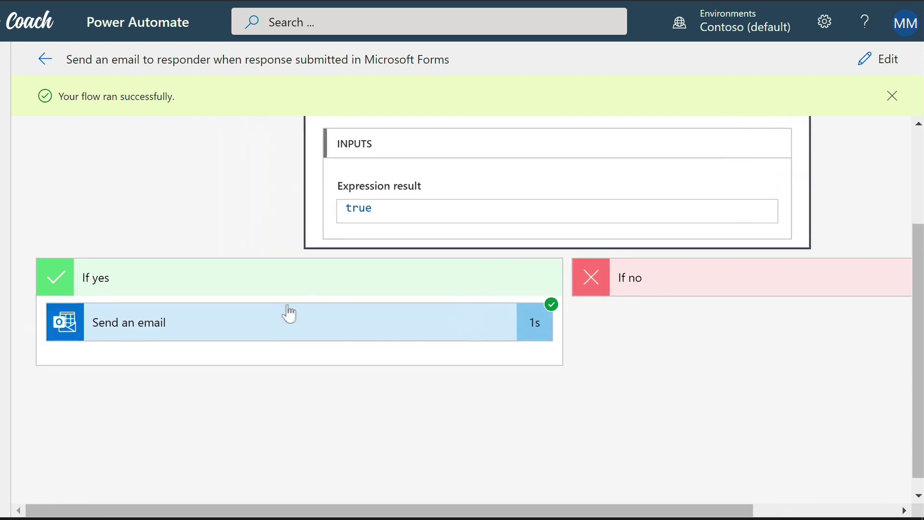
pyautogui.click(311, 326)
pyautogui.scroll(-4, 312, 317)
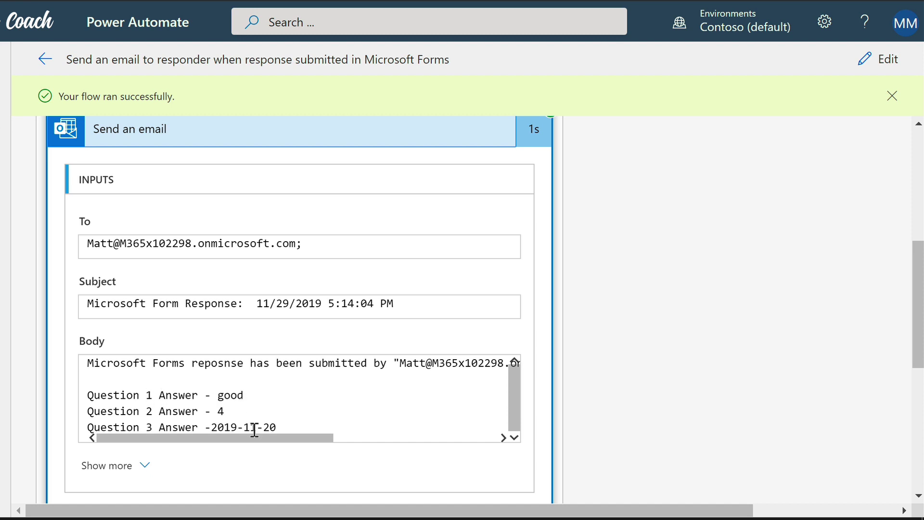
pyautogui.scroll(-4, 675, 395)
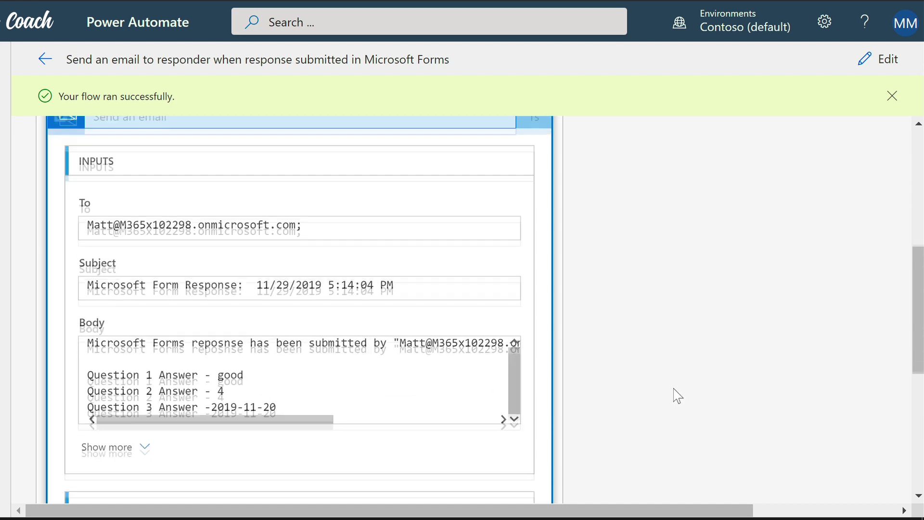
pyautogui.scroll(-1, 667, 397)
pyautogui.scroll(-3, 664, 398)
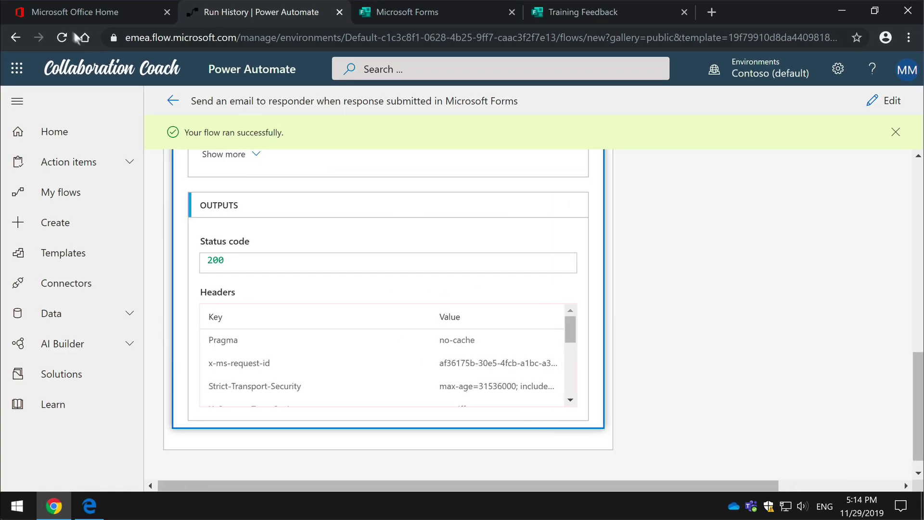
# Step: Open Outlook from Office Home and view the Microsoft Form Response email in the Inbox
pyautogui.click(65, 16)
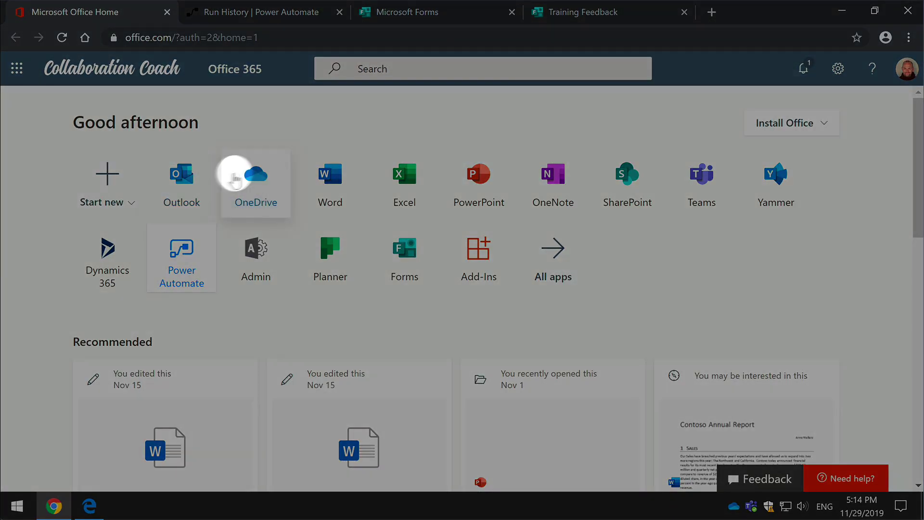
pyautogui.click(190, 177)
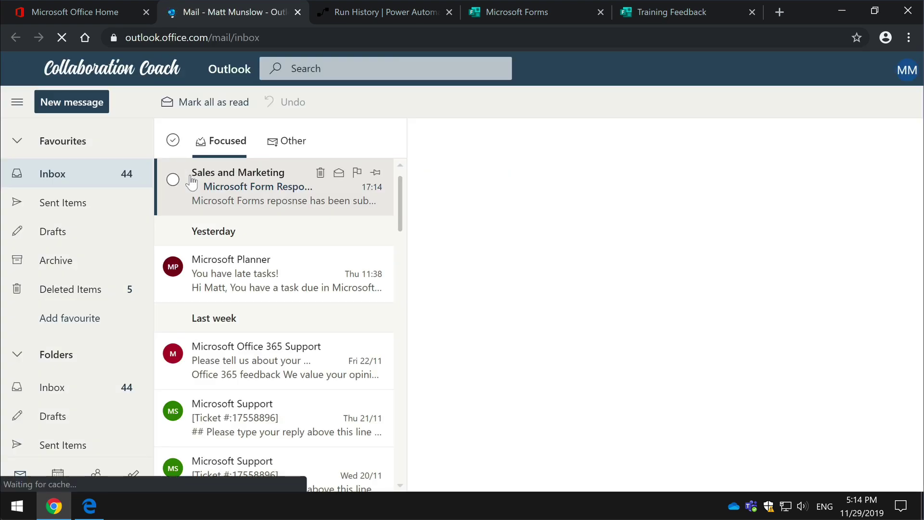
pyautogui.click(256, 199)
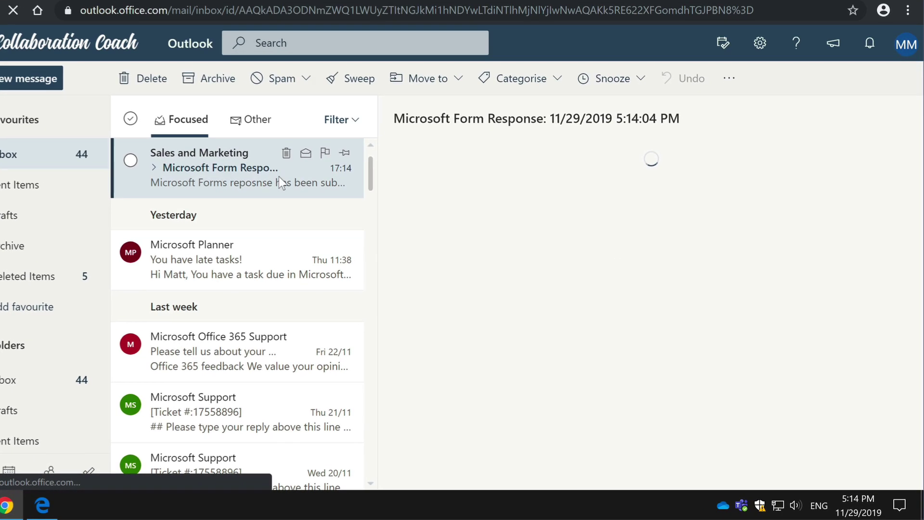